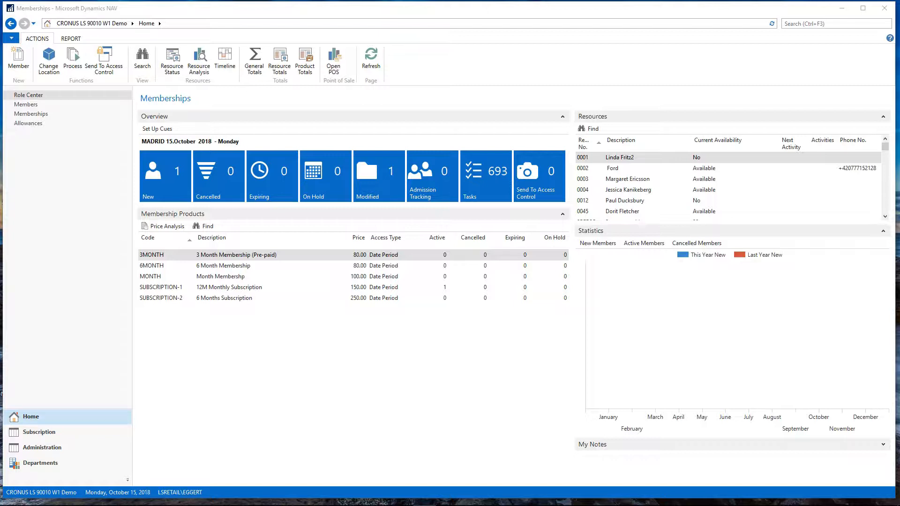
Step: Create a new membership from the Memberships list with the 12M Monthly Subscription type, SUBSCRIPTION-1
{"action": "left_click", "coordinate": [31, 113]}
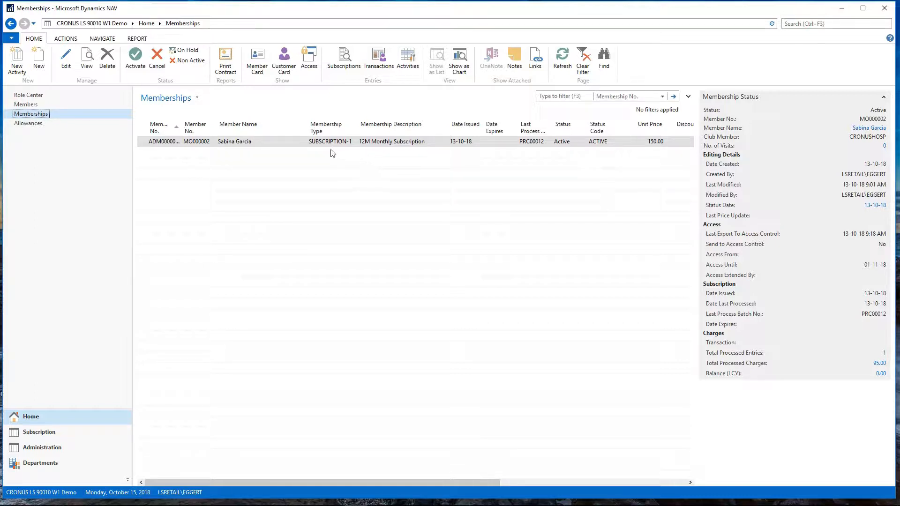
{"action": "double_click", "coordinate": [357, 126]}
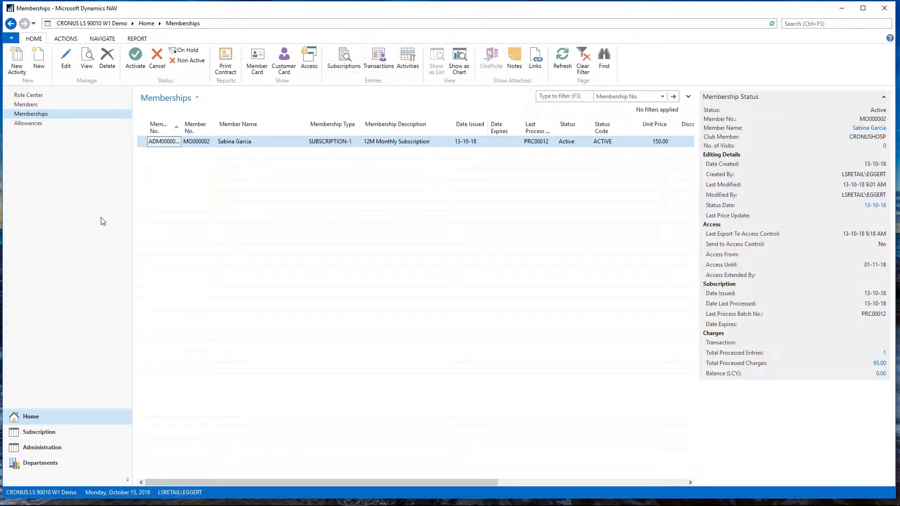
{"action": "left_click", "coordinate": [38, 62]}
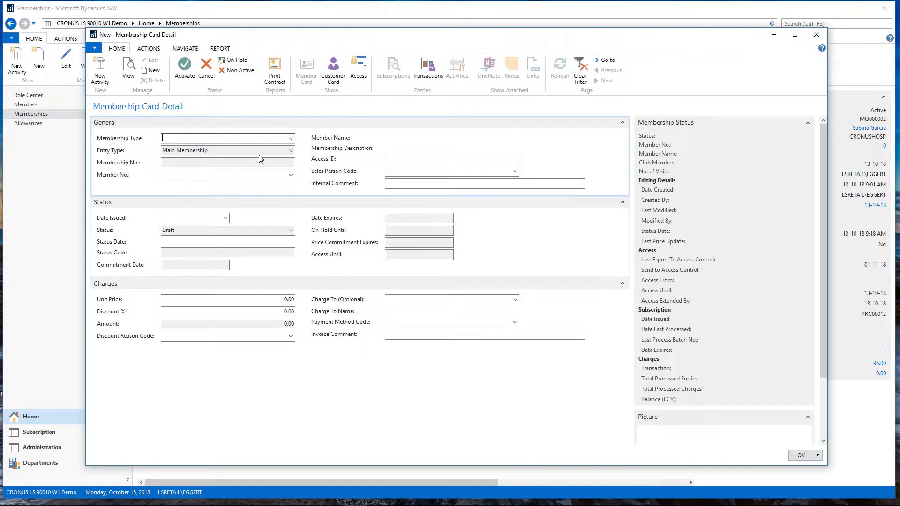
{"action": "left_click", "coordinate": [290, 139]}
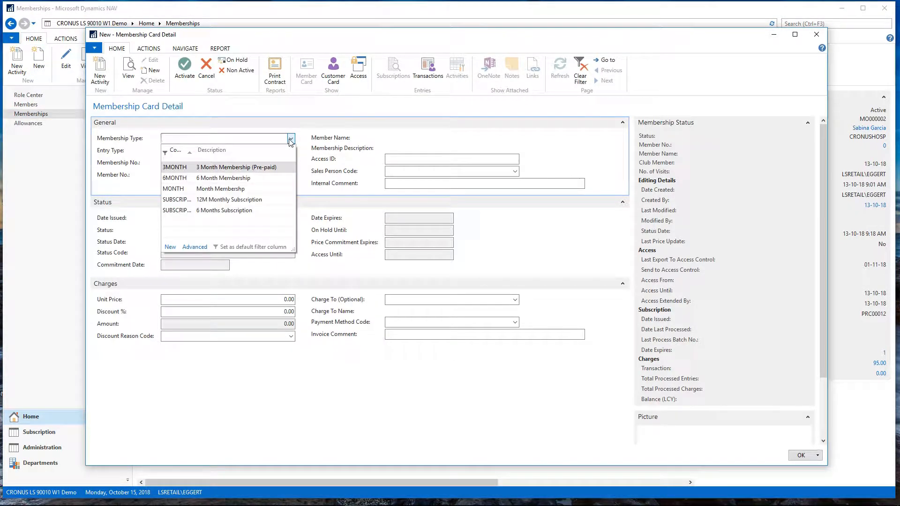
{"action": "key", "text": "Down"}
{"action": "key", "text": "Down"}
{"action": "key", "text": "Down"}
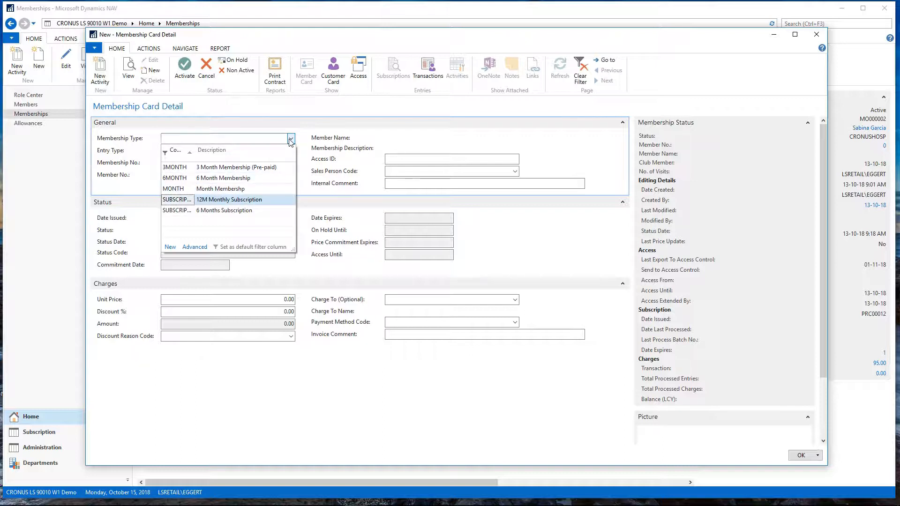
{"action": "key", "text": "Return"}
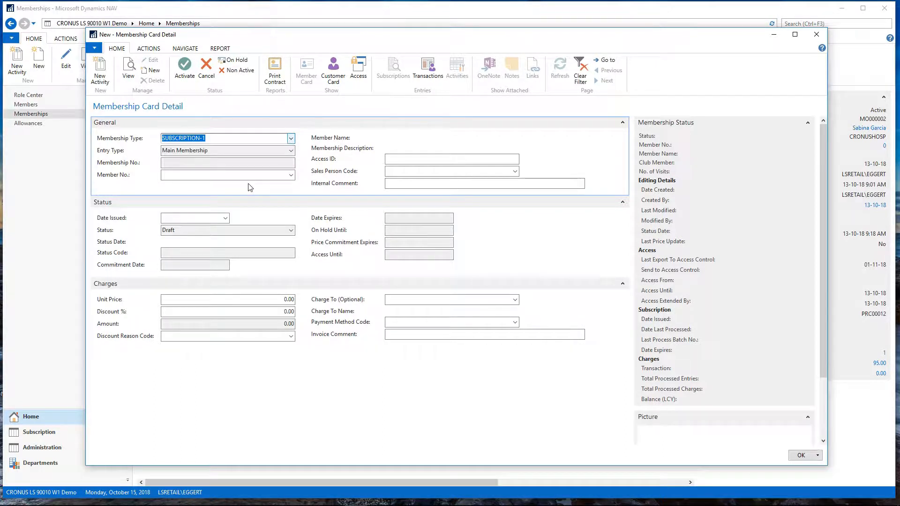
Step: Assign the second member in the member lookup to the new membership
{"action": "left_click", "coordinate": [291, 176]}
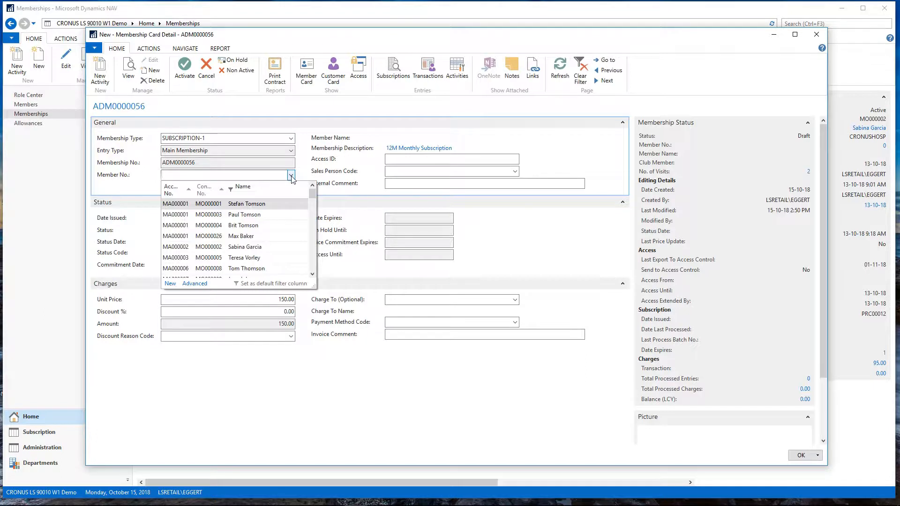
{"action": "key", "text": "Down"}
{"action": "key", "text": "Down"}
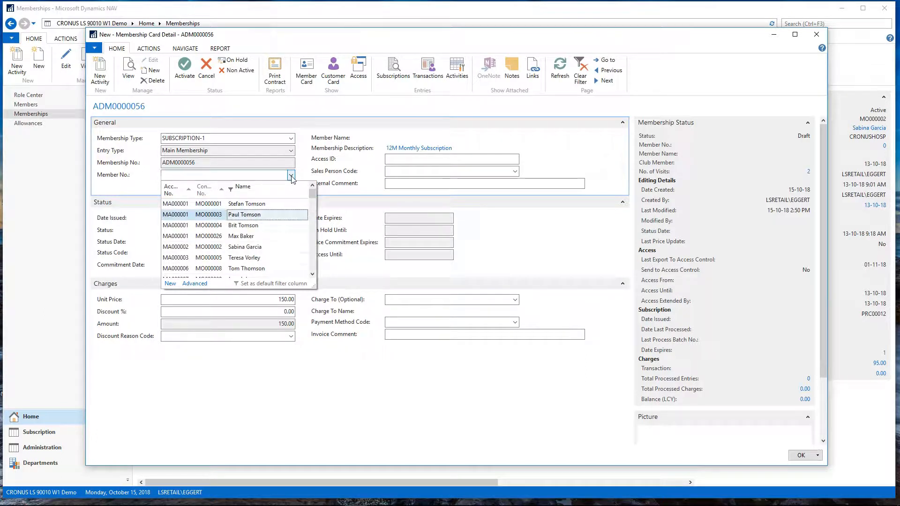
{"action": "key", "text": "Return"}
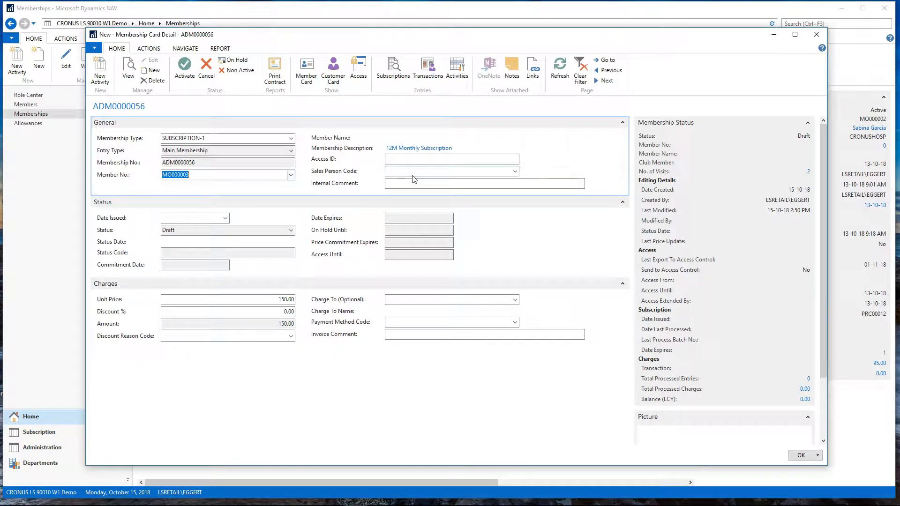
{"action": "left_click", "coordinate": [411, 159]}
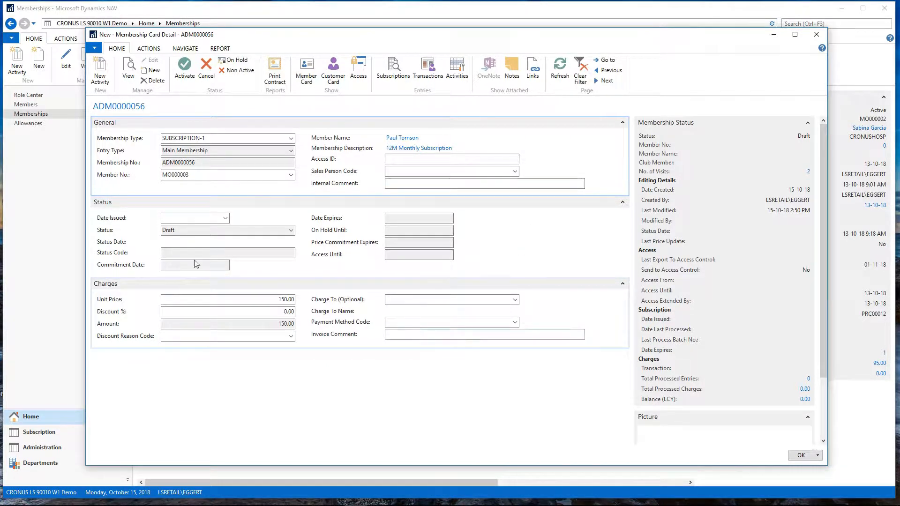
Step: Activate the membership and close the generated welcome e-mail without saving it
{"action": "left_click", "coordinate": [182, 66]}
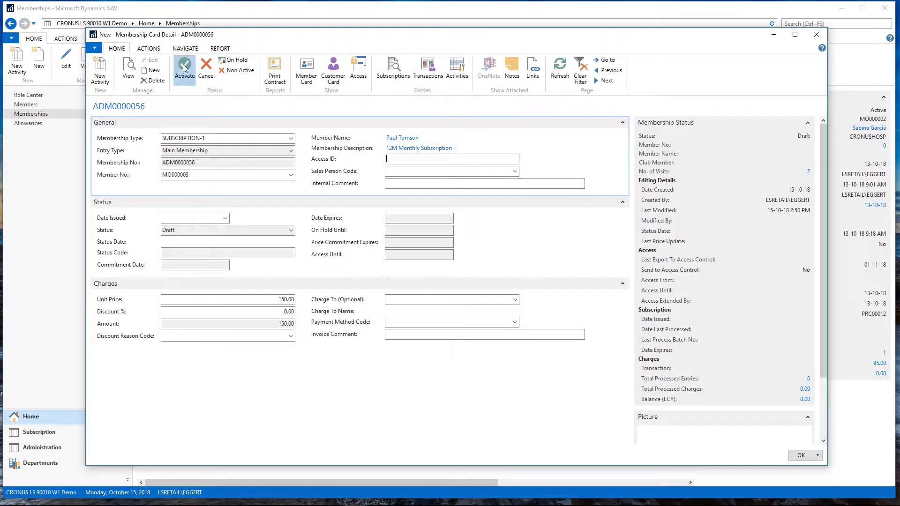
{"action": "left_click", "coordinate": [468, 268]}
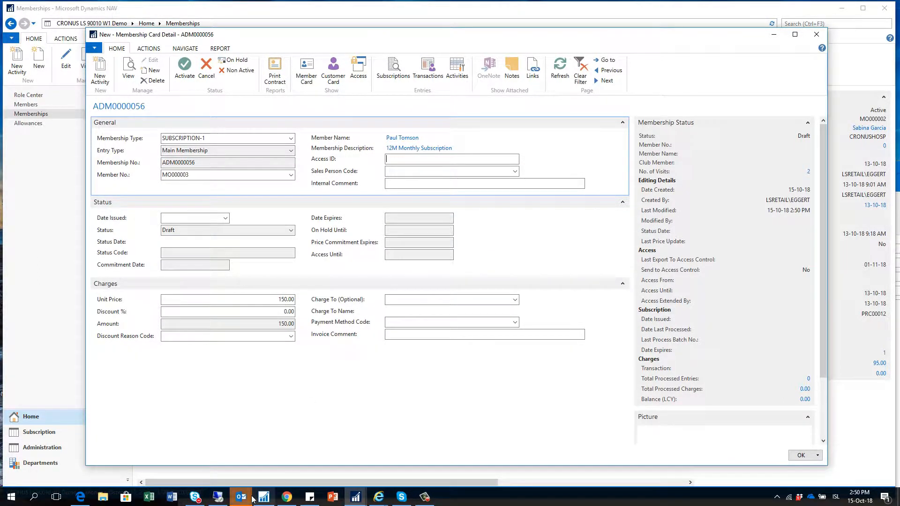
{"action": "mouse_move", "coordinate": [241, 496]}
{"action": "left_click", "coordinate": [271, 458]}
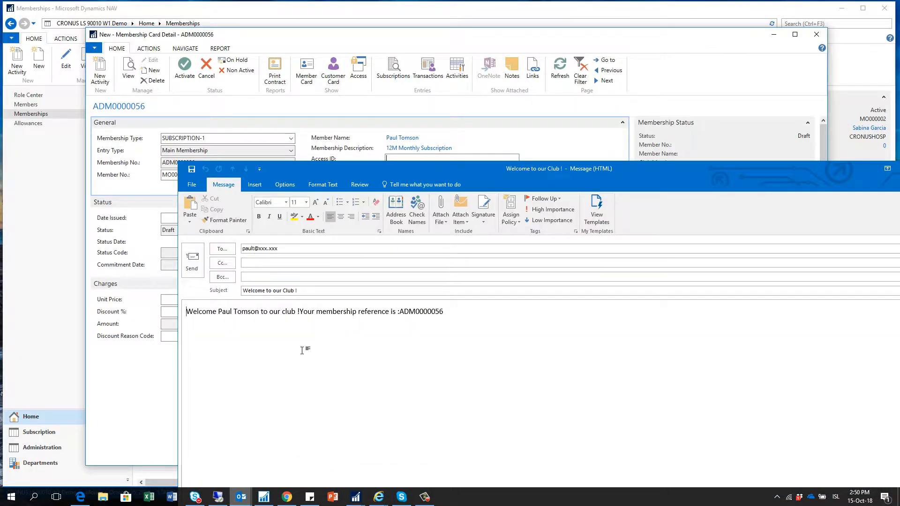
{"action": "left_click_drag", "start_coordinate": [367, 172], "coordinate": [287, 80]}
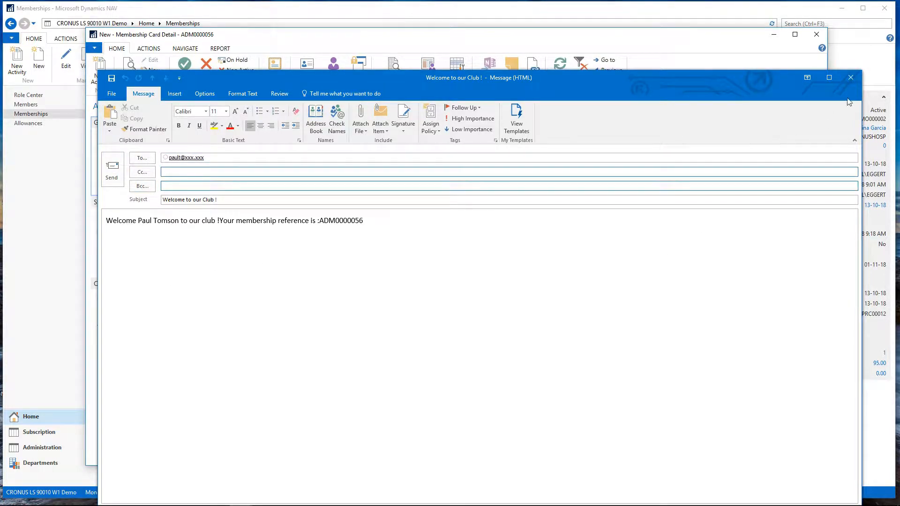
{"action": "left_click", "coordinate": [851, 78]}
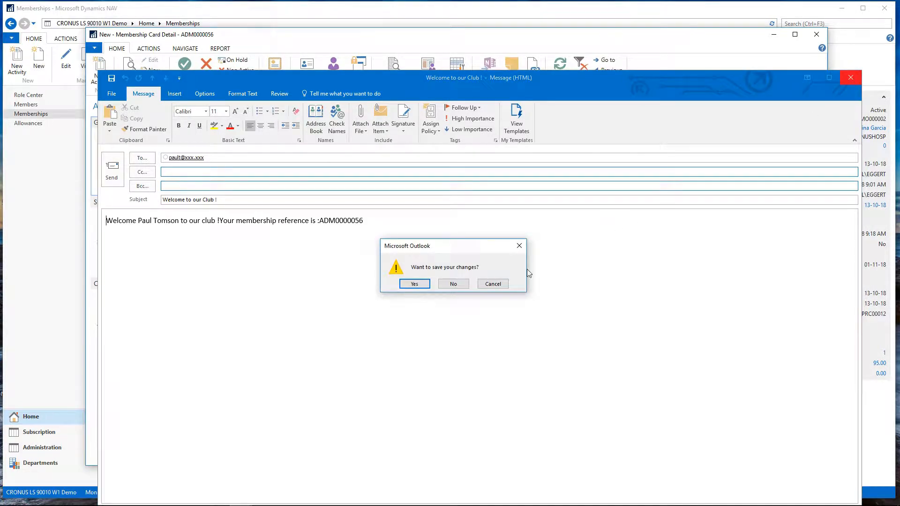
{"action": "left_click", "coordinate": [453, 286]}
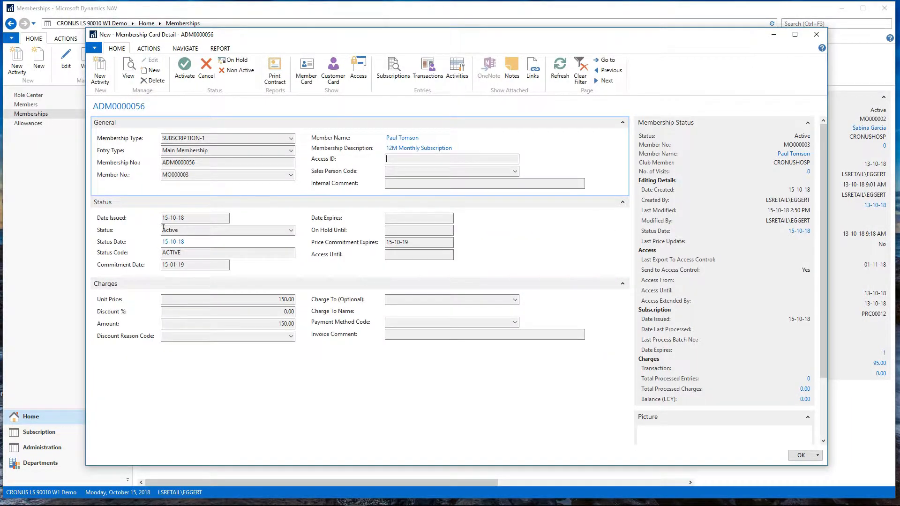
Step: Review the activated membership's status code, expiry date and charge amount, and close its card
{"action": "left_click", "coordinate": [199, 256]}
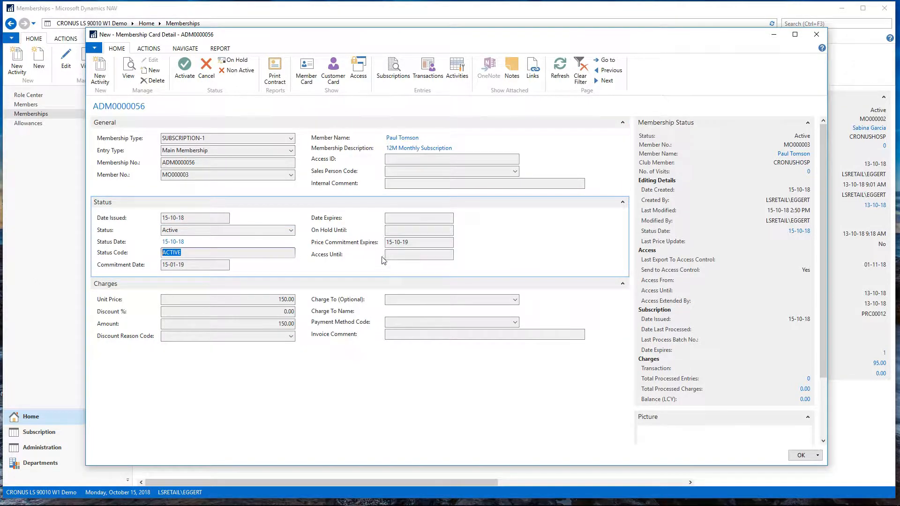
{"action": "left_click", "coordinate": [412, 221]}
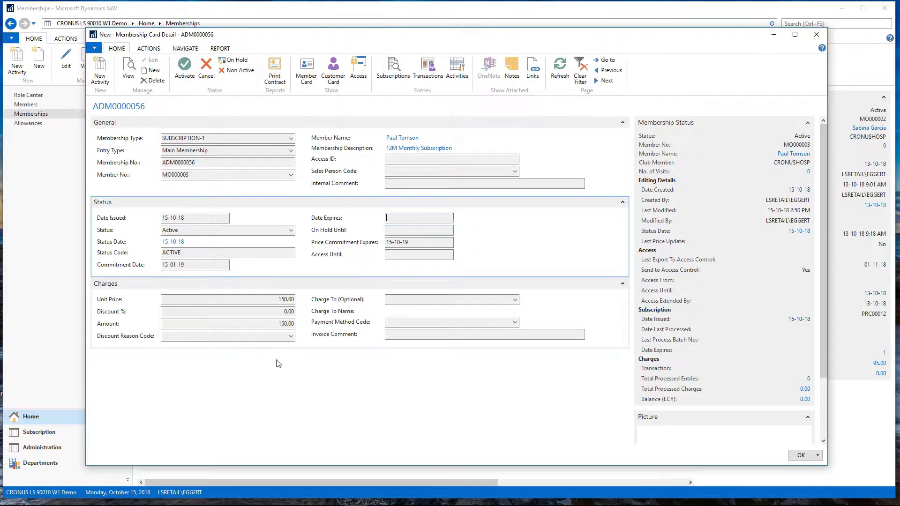
{"action": "left_click", "coordinate": [279, 324]}
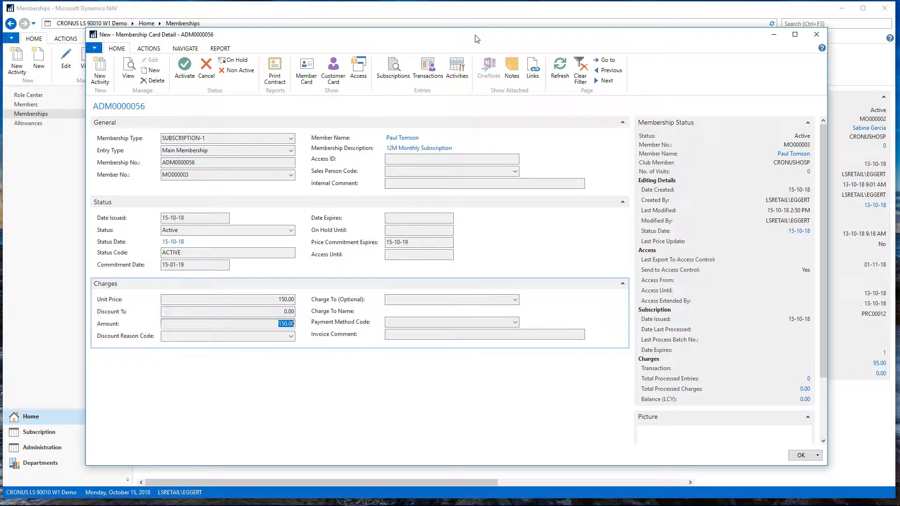
{"action": "left_click_drag", "start_coordinate": [477, 39], "coordinate": [468, 35]}
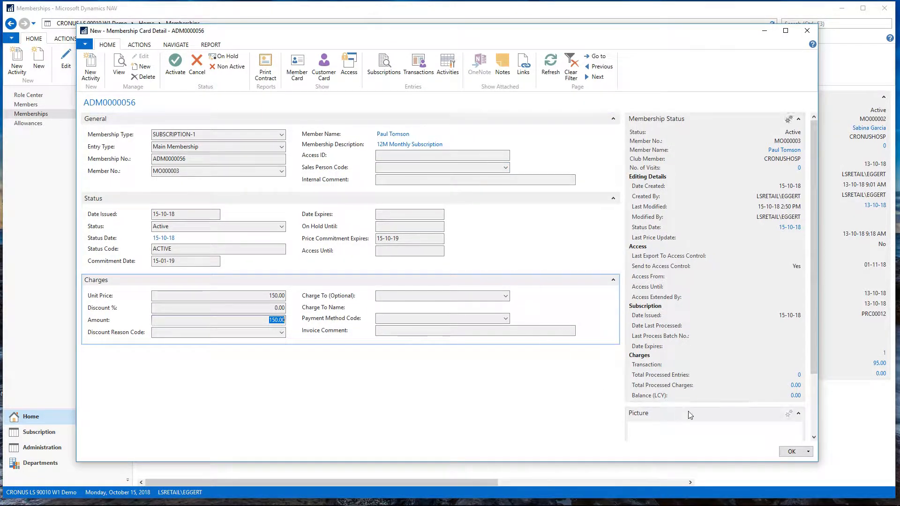
{"action": "left_click", "coordinate": [791, 451]}
Step: Check the new membership's entry against the existing one in the Memberships list, dismissing the browser notification
{"action": "left_click", "coordinate": [230, 152]}
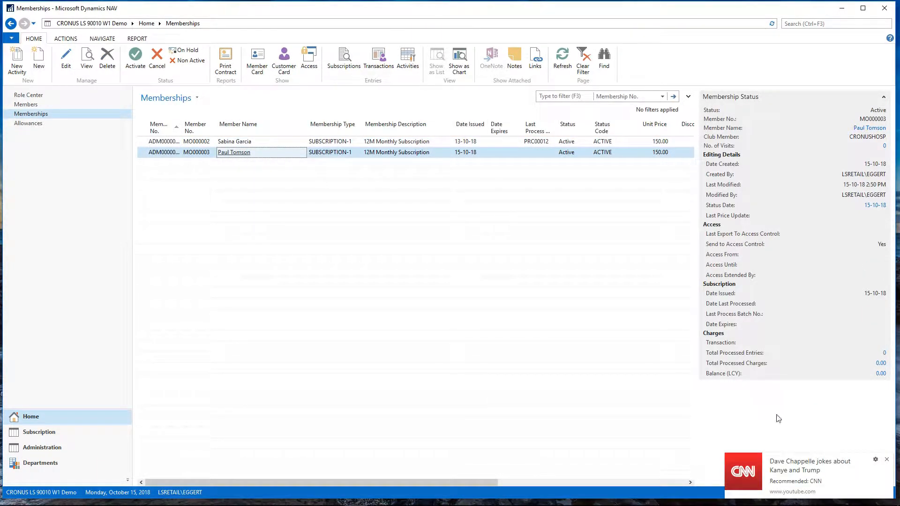
{"action": "left_click", "coordinate": [886, 459]}
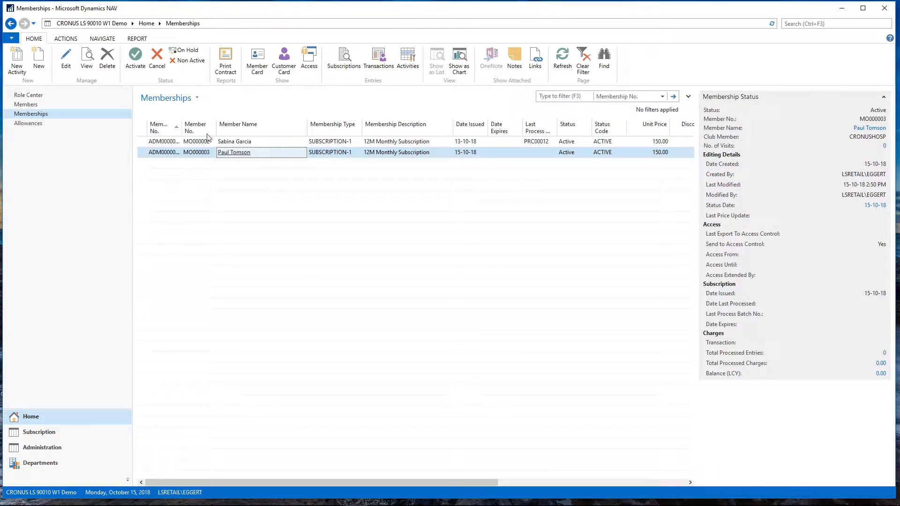
{"action": "left_click", "coordinate": [396, 144]}
{"action": "left_click", "coordinate": [395, 154]}
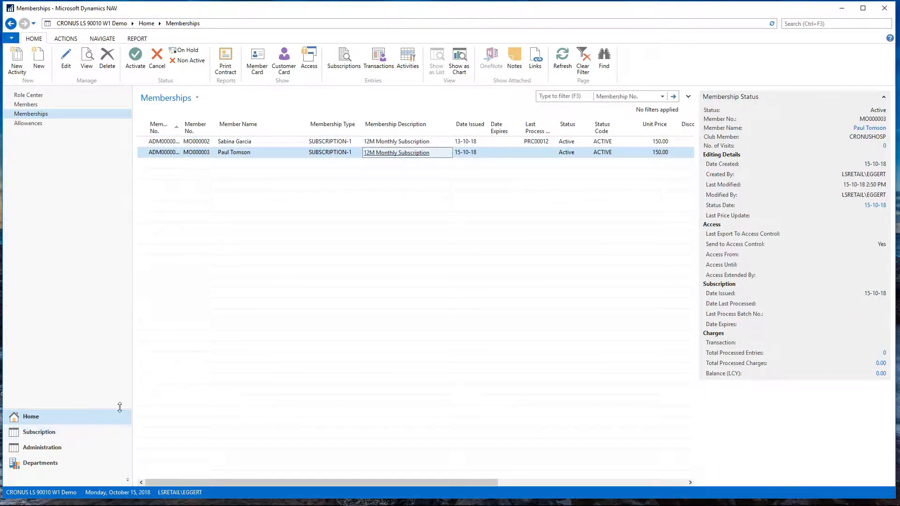
Step: Examine the quantity and price on the line of the draft initial-invoice subscription batch, and close the batch lines
{"action": "left_click", "coordinate": [32, 435]}
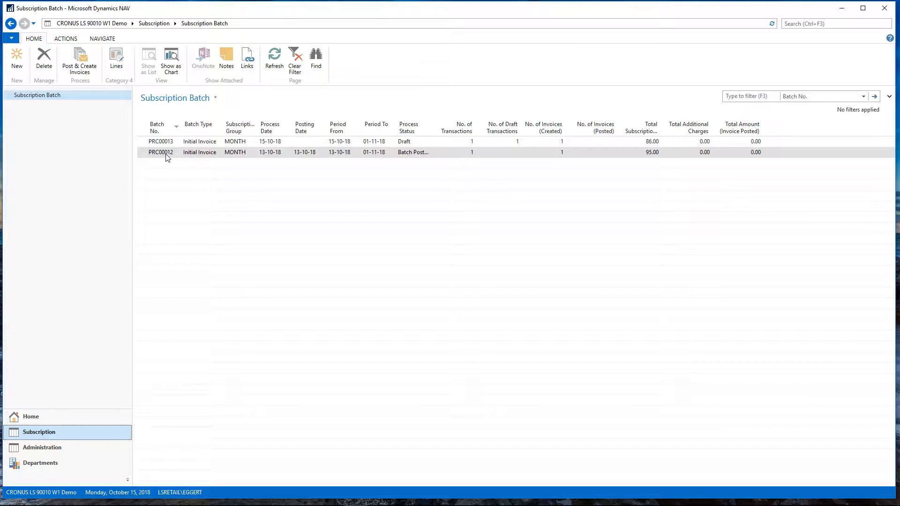
{"action": "left_click", "coordinate": [147, 145]}
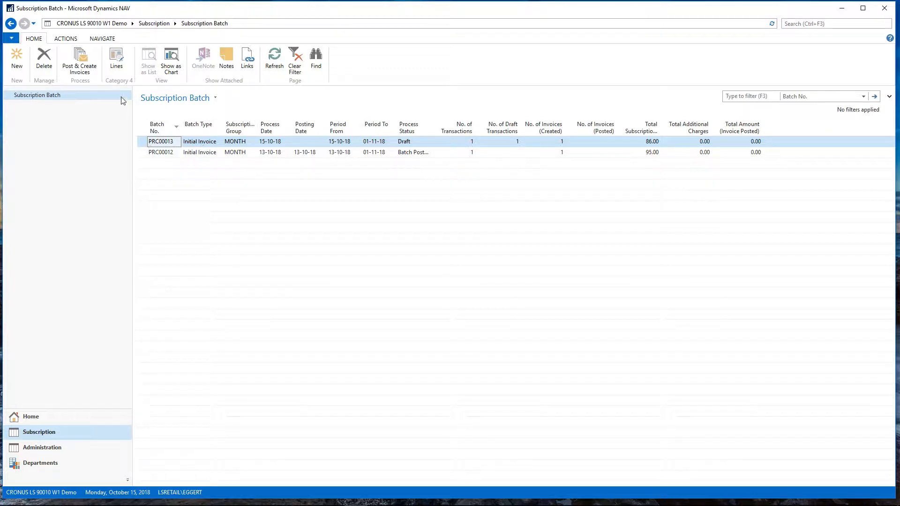
{"action": "left_click", "coordinate": [116, 59]}
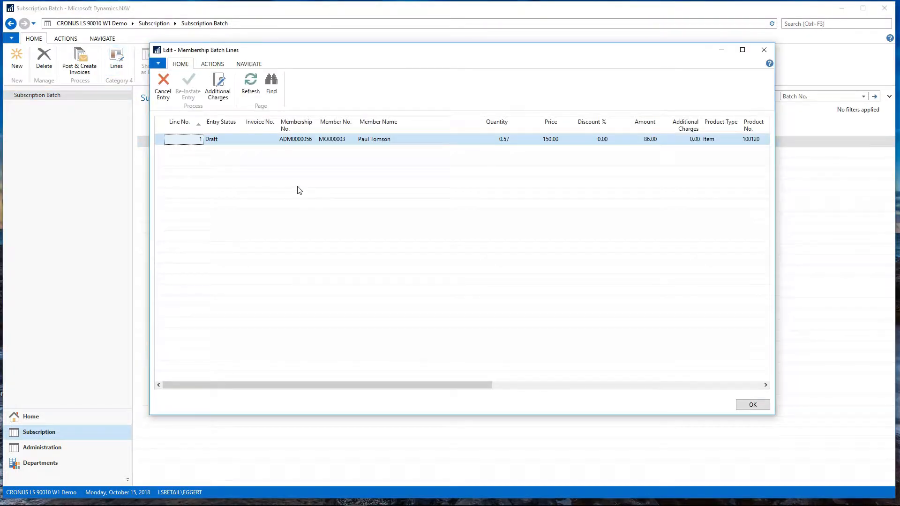
{"action": "key", "text": "Tab"}
{"action": "key", "text": "Tab"}
{"action": "key", "text": "Tab"}
{"action": "key", "text": "Tab"}
{"action": "key", "text": "Tab"}
{"action": "key", "text": "Tab"}
{"action": "key", "text": "Tab"}
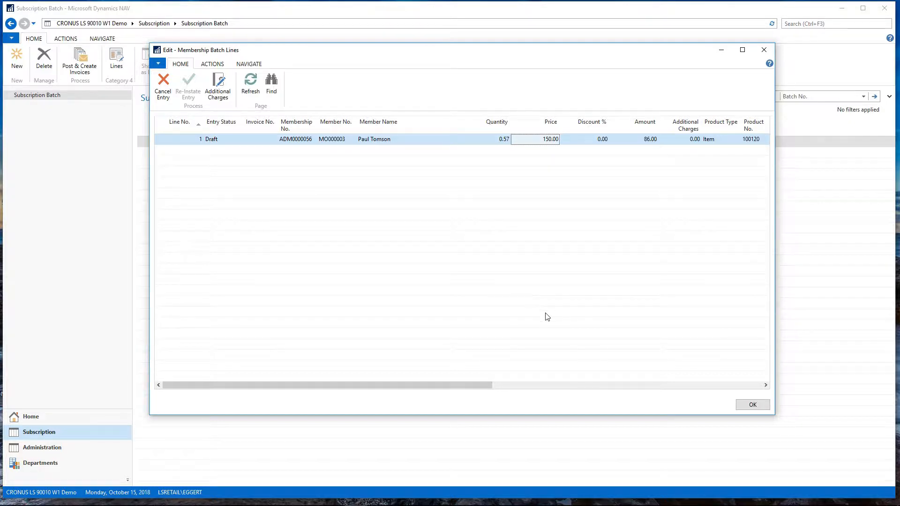
{"action": "mouse_move", "coordinate": [462, 386]}
{"action": "left_mouse_down"}
{"action": "mouse_move", "coordinate": [620, 409]}
{"action": "mouse_move", "coordinate": [462, 404]}
{"action": "left_mouse_up"}
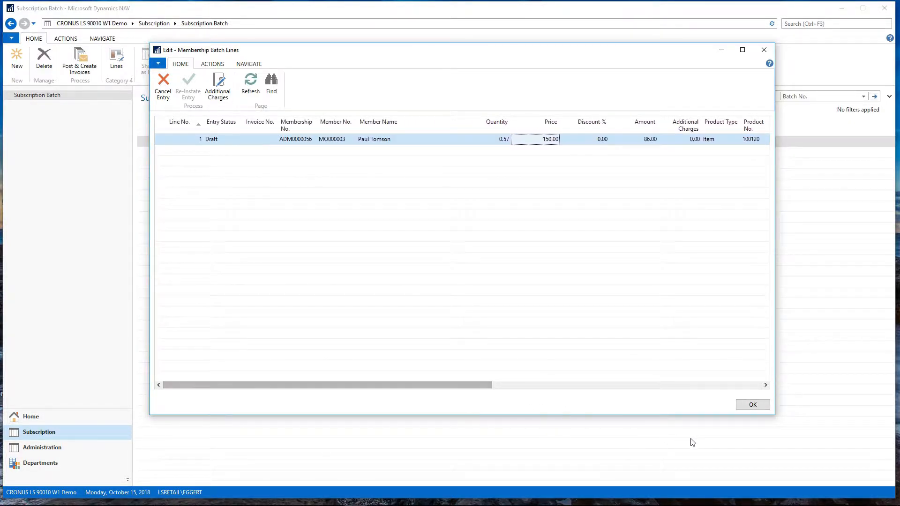
{"action": "left_click", "coordinate": [749, 404]}
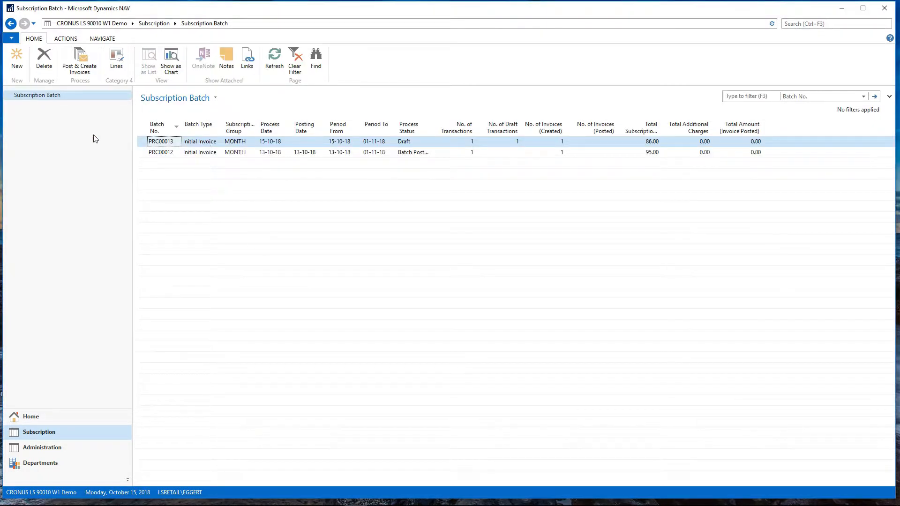
Step: Post the draft subscription batch and create its invoices
{"action": "left_click", "coordinate": [78, 70]}
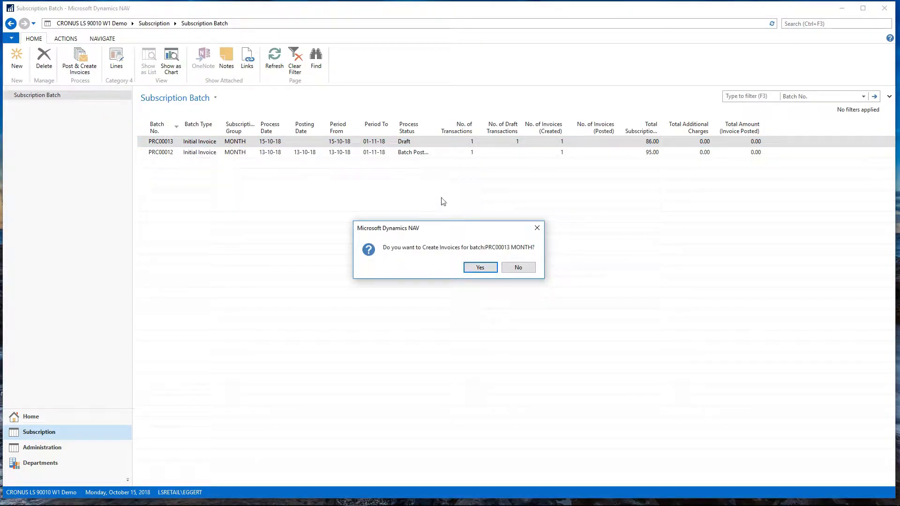
{"action": "left_click", "coordinate": [474, 271]}
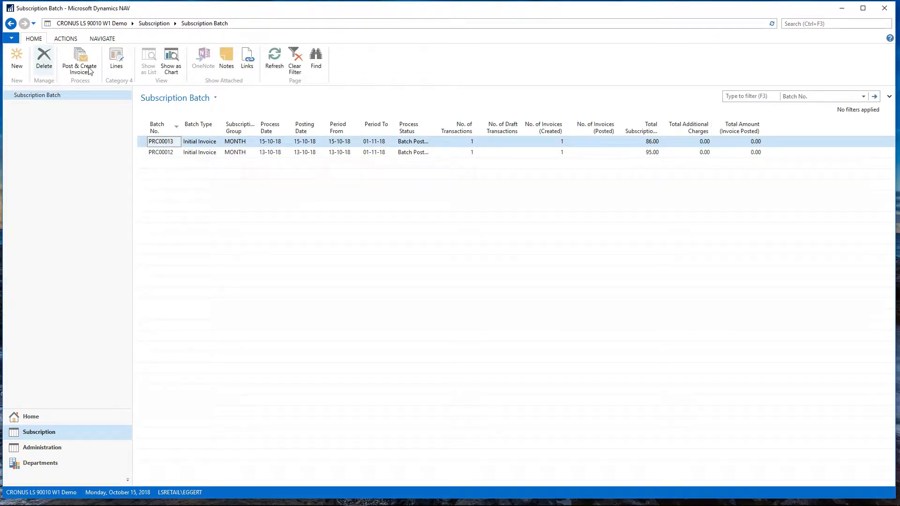
Step: Check the posted batch's line and open its linked sales invoice
{"action": "left_click", "coordinate": [116, 59]}
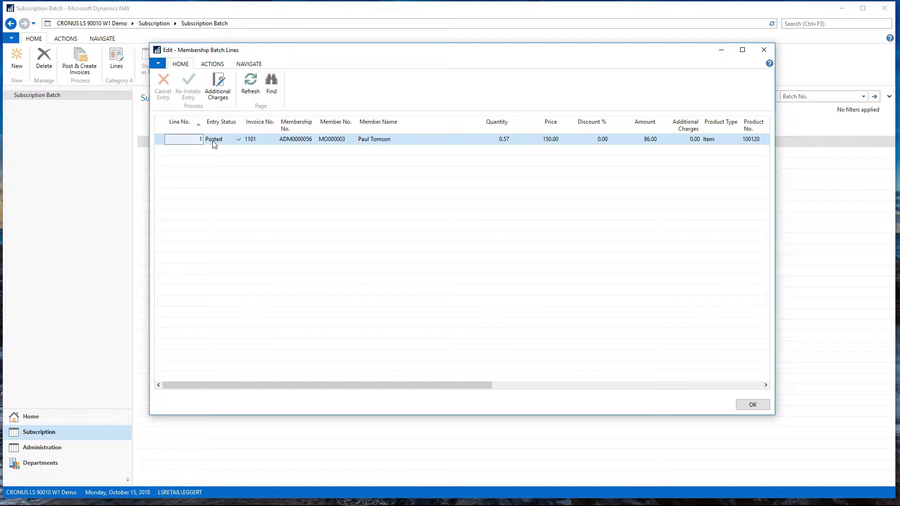
{"action": "key", "text": "Tab"}
{"action": "key", "text": "Tab"}
{"action": "key", "text": "Tab"}
{"action": "key", "text": "Tab"}
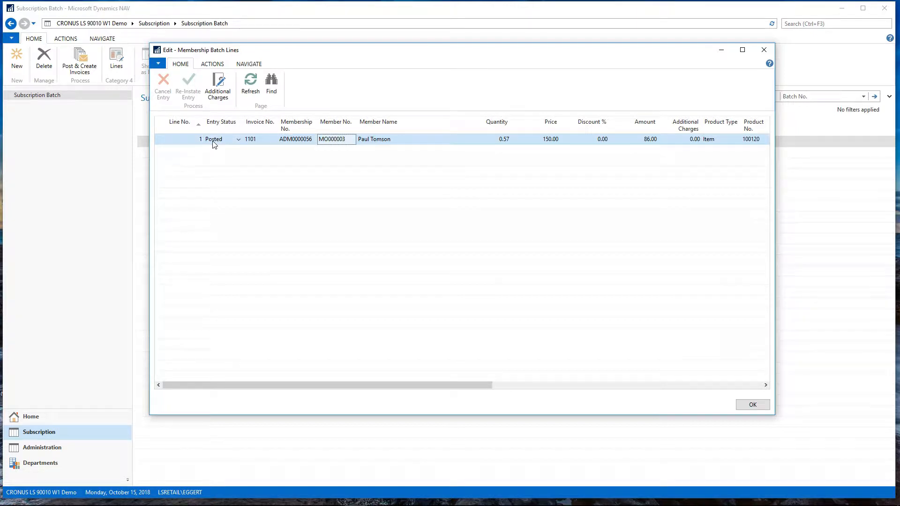
{"action": "left_click", "coordinate": [249, 145]}
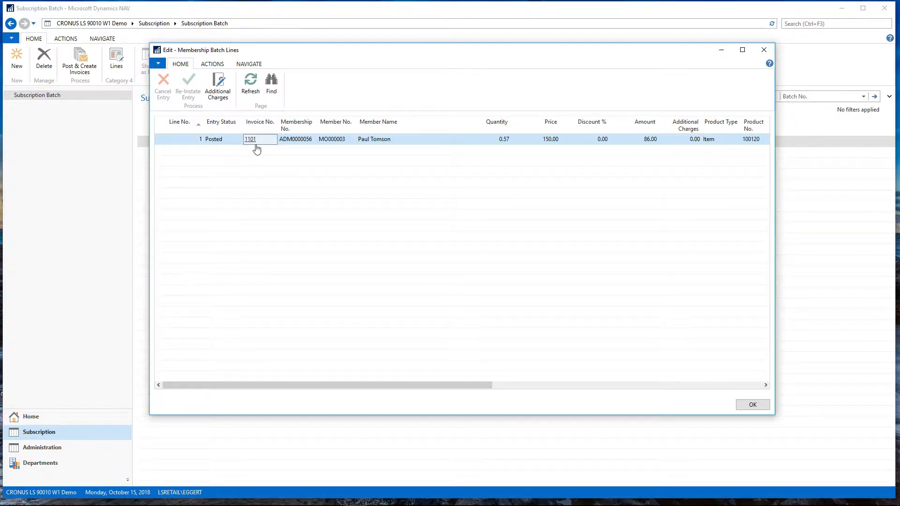
{"action": "left_click", "coordinate": [249, 143]}
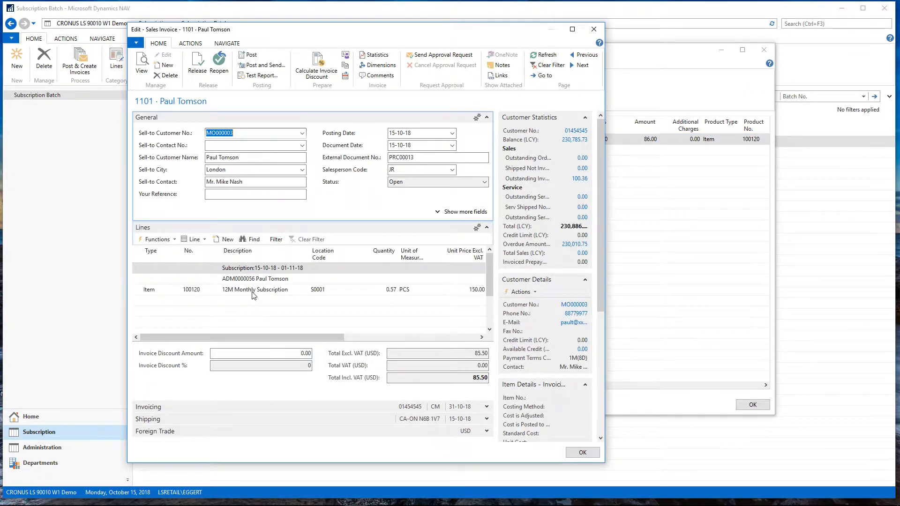
Step: Check the quantity on the invoice's 12M Monthly Subscription line, and close the invoice and the batch lines
{"action": "left_click", "coordinate": [393, 290]}
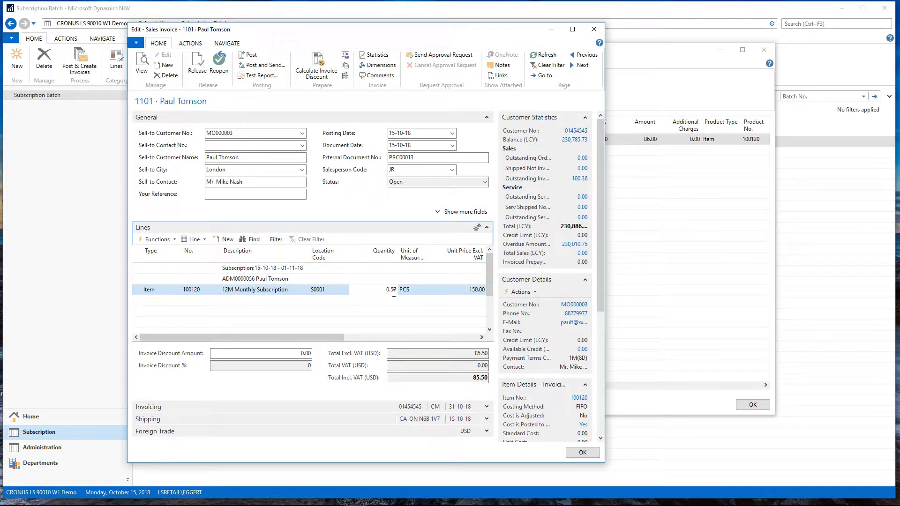
{"action": "left_click", "coordinate": [580, 453]}
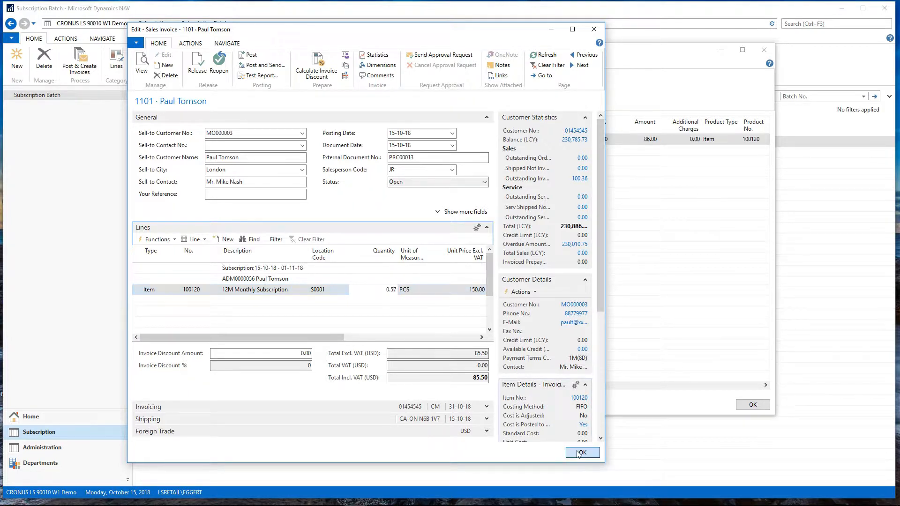
{"action": "left_click", "coordinate": [747, 405]}
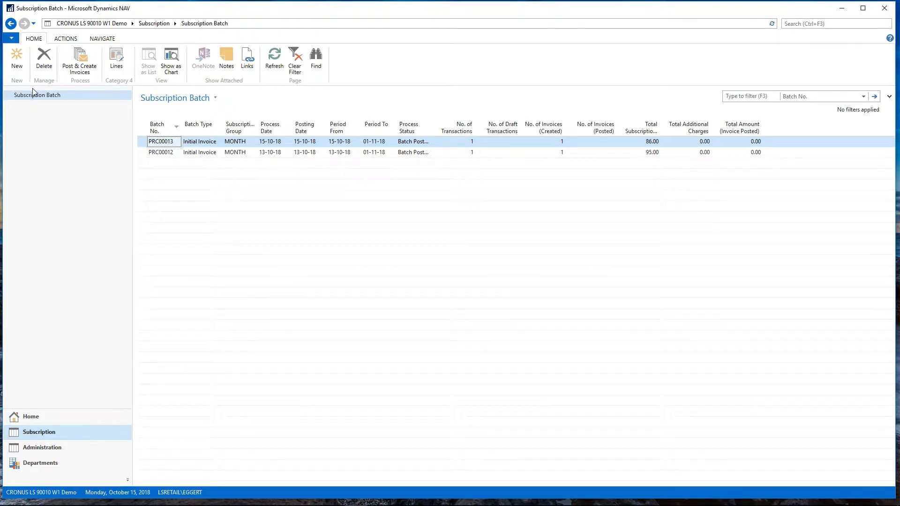
Step: Create a new subscription batch for the MONTH subscription type, covering the period 01-11-18 to 30-11-18
{"action": "left_click", "coordinate": [17, 66]}
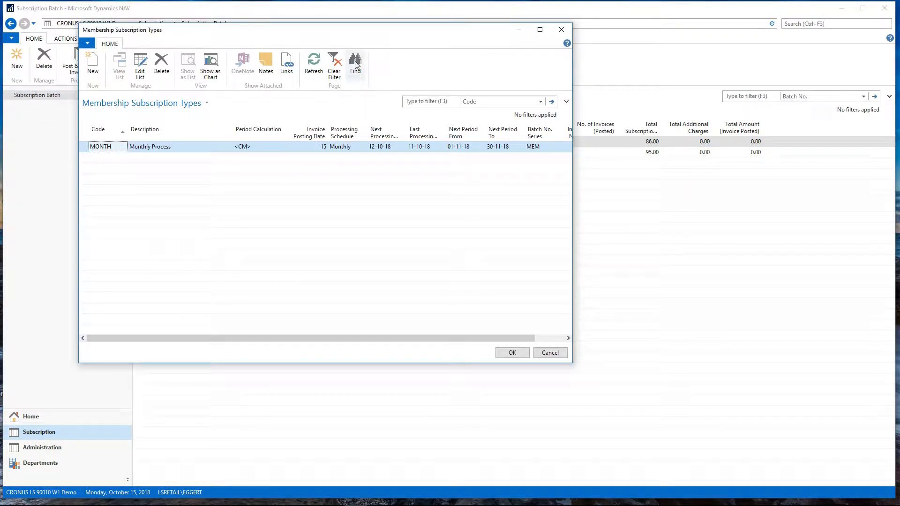
{"action": "left_click_drag", "start_coordinate": [349, 34], "coordinate": [488, 43]}
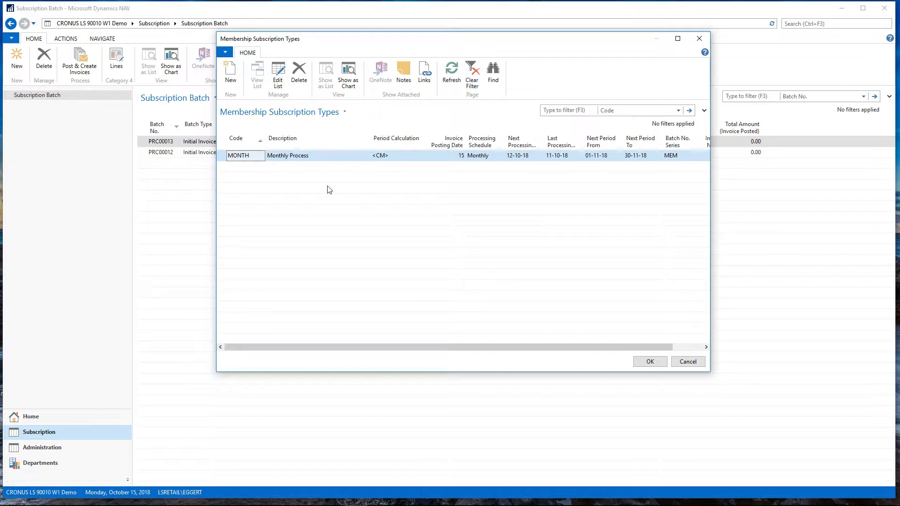
{"action": "left_click", "coordinate": [654, 365]}
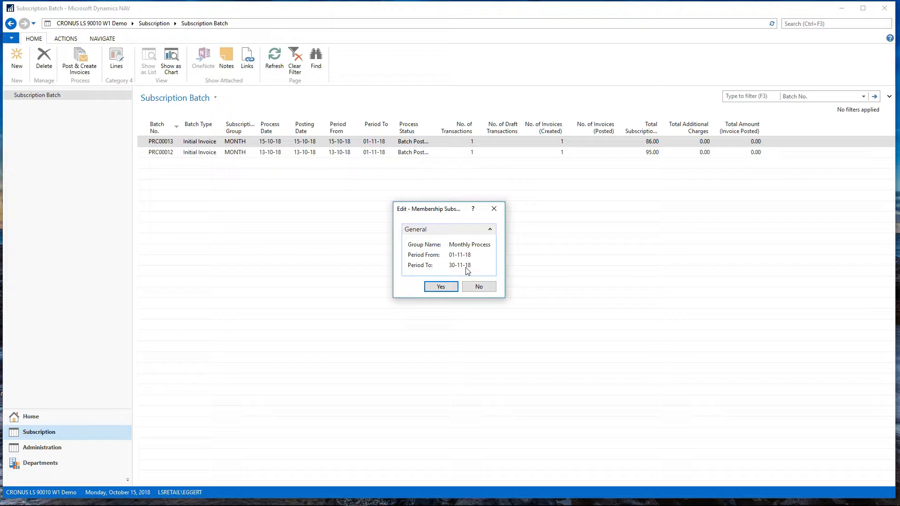
{"action": "left_click", "coordinate": [440, 287]}
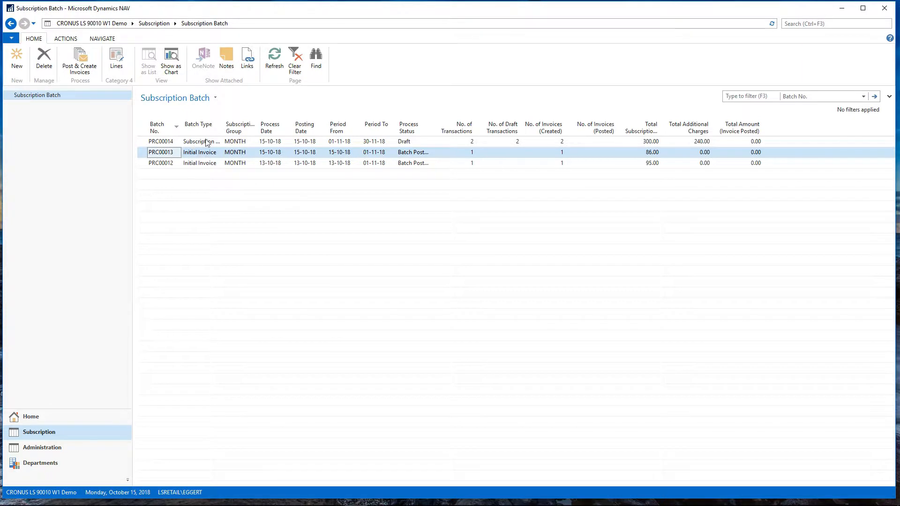
Step: Widen the Batch Type column to show full names, and check the new draft batch's type and number of transactions
{"action": "left_click_drag", "start_coordinate": [223, 124], "coordinate": [241, 125]}
{"action": "left_click", "coordinate": [218, 142]}
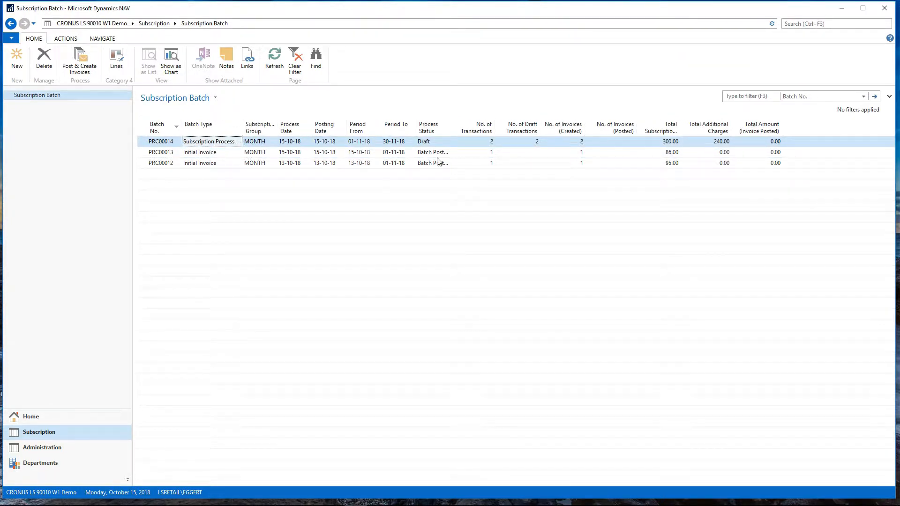
{"action": "left_click", "coordinate": [492, 144]}
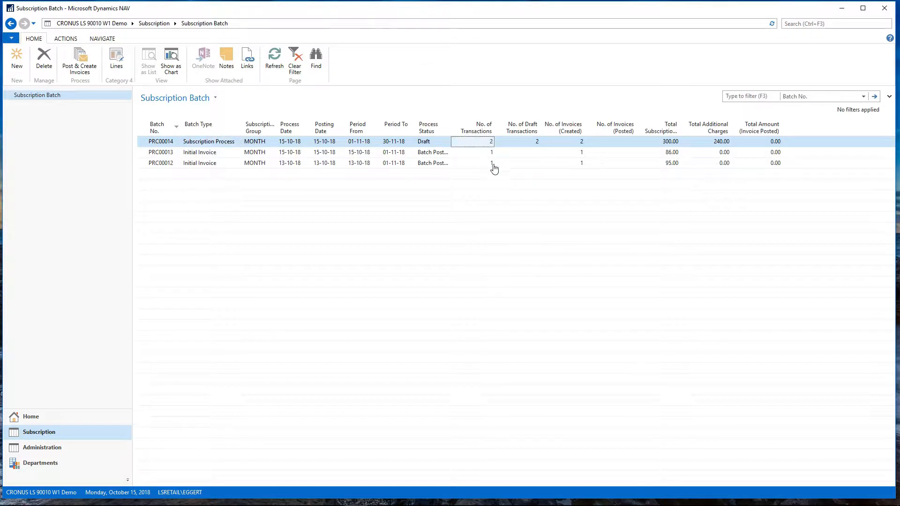
Step: Open the lines of the new draft batch and compare the subscription prices on both member entries
{"action": "left_click", "coordinate": [115, 62]}
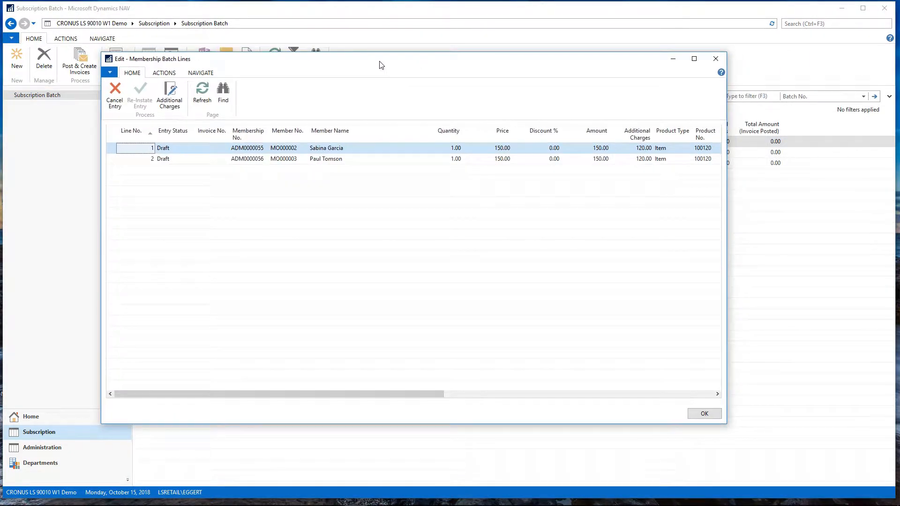
{"action": "key", "text": "Down"}
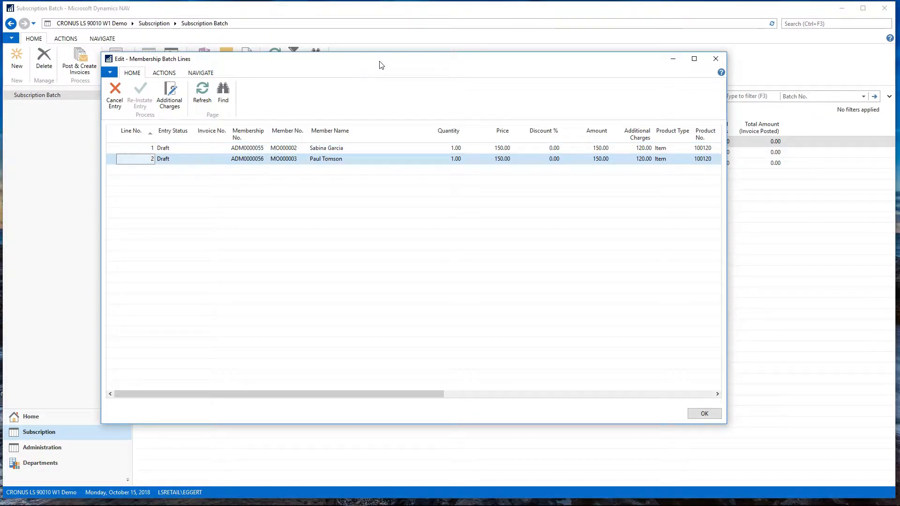
{"action": "key", "text": "Up"}
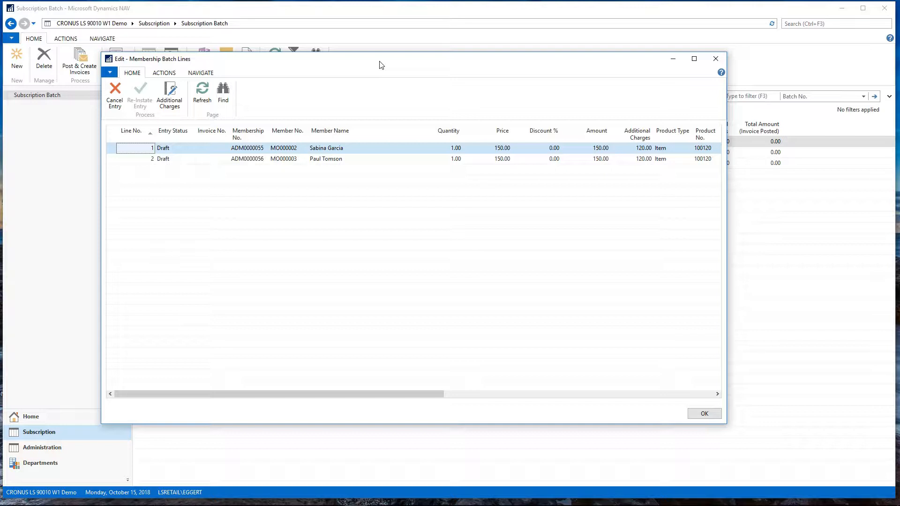
{"action": "left_click", "coordinate": [499, 151]}
{"action": "left_click", "coordinate": [502, 160]}
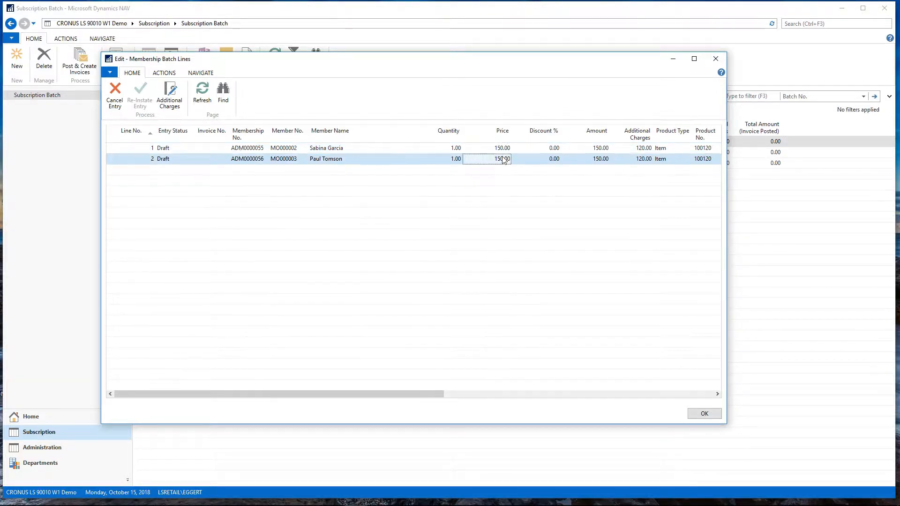
Step: Check the additional charges on both lines, view the charge details behind line 2, and close them
{"action": "left_click", "coordinate": [642, 149]}
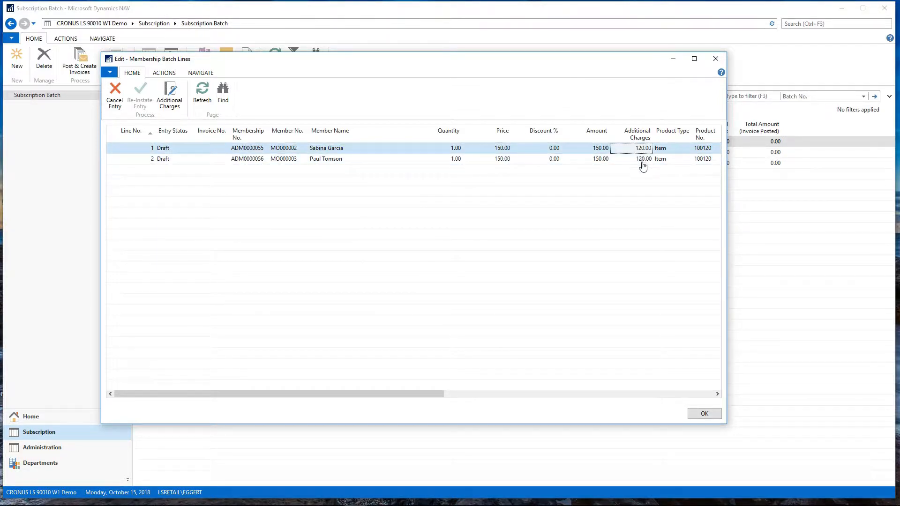
{"action": "left_click", "coordinate": [642, 160]}
{"action": "left_click", "coordinate": [642, 162]}
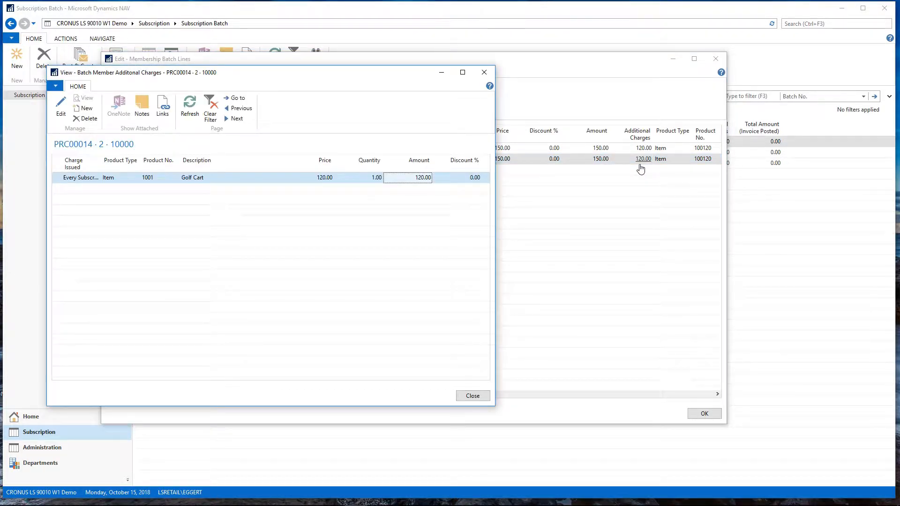
{"action": "left_click", "coordinate": [484, 74]}
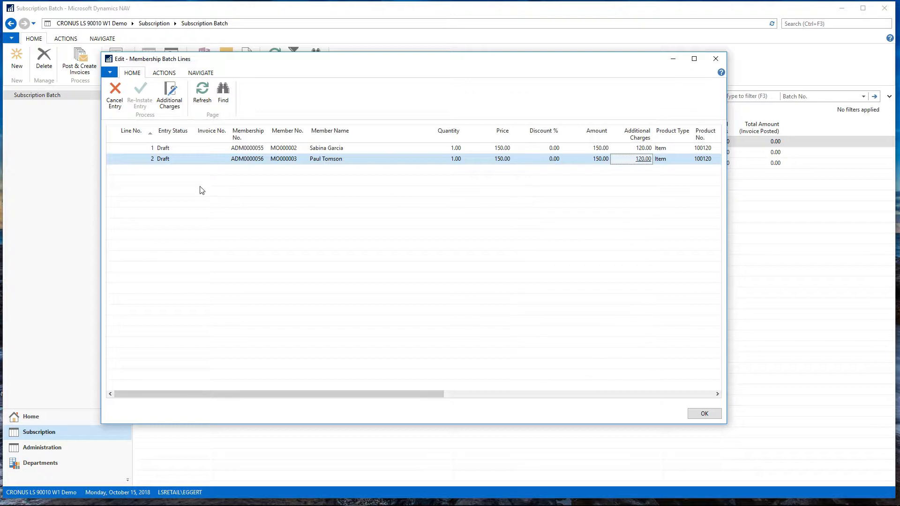
Step: Cancel the draft entry on batch line 2, re-instate it, and close the batch lines
{"action": "left_click", "coordinate": [164, 149]}
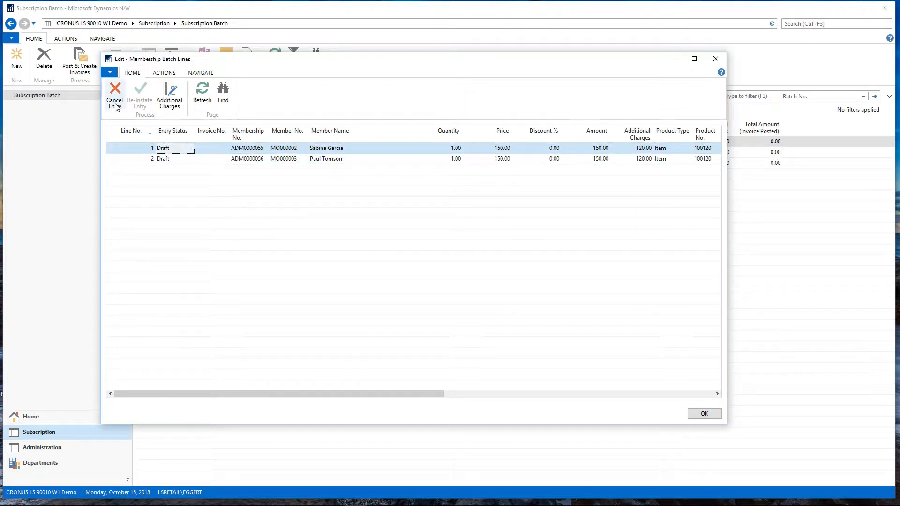
{"action": "left_click", "coordinate": [159, 160]}
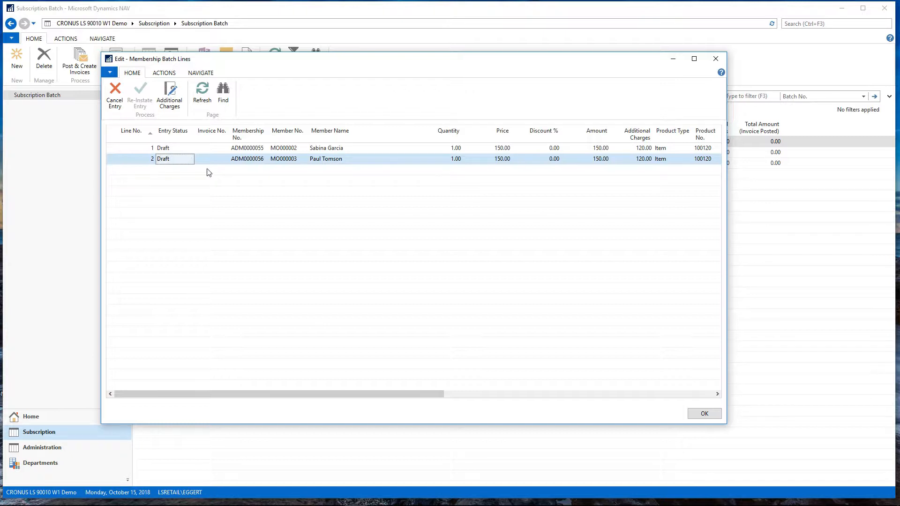
{"action": "left_click", "coordinate": [115, 94]}
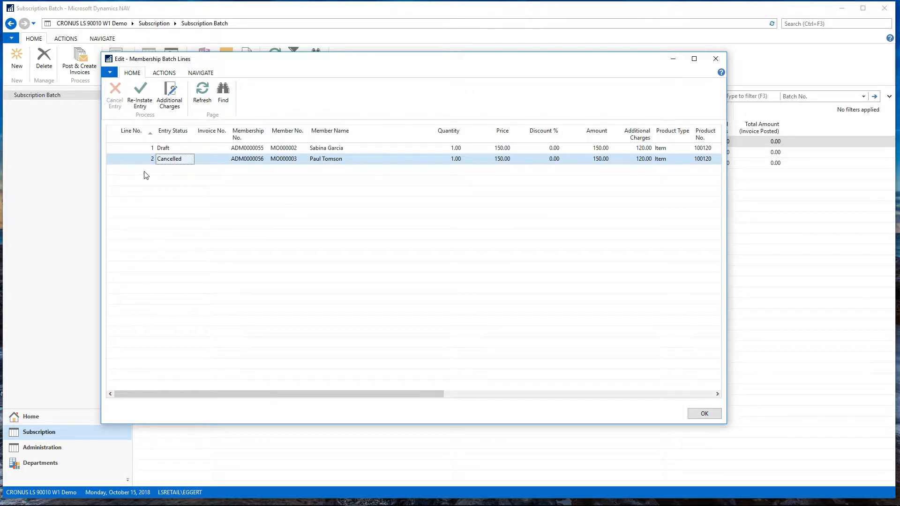
{"action": "left_click", "coordinate": [140, 94]}
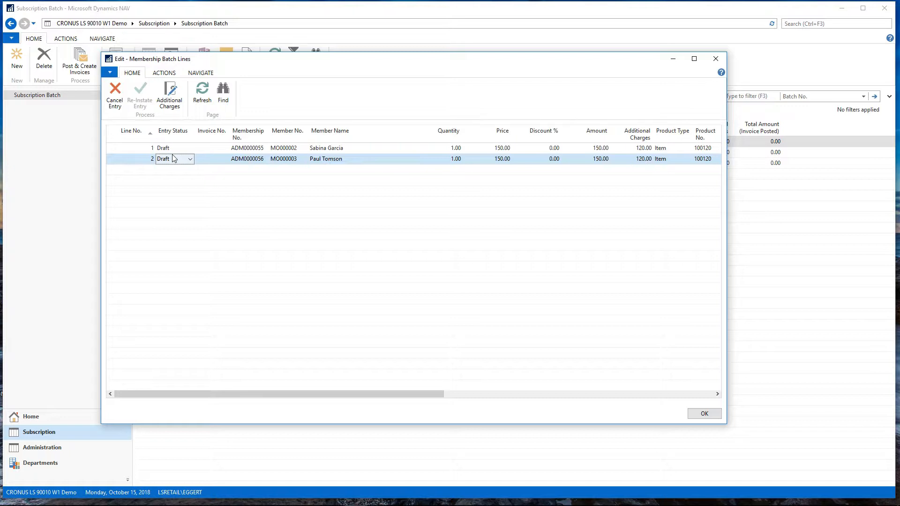
{"action": "left_click", "coordinate": [705, 414]}
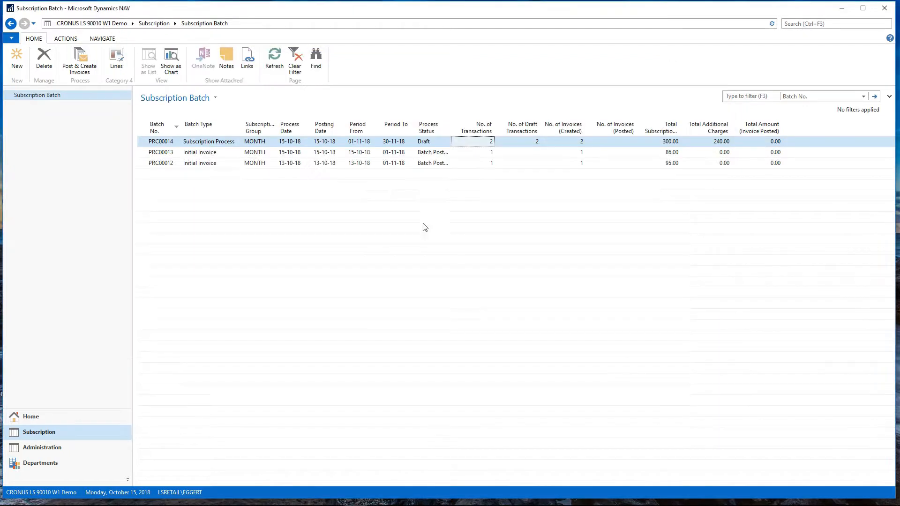
Step: Review the draft Subscription Process batch's draft transaction and invoice counts, and recheck its lines before posting
{"action": "left_click", "coordinate": [223, 146]}
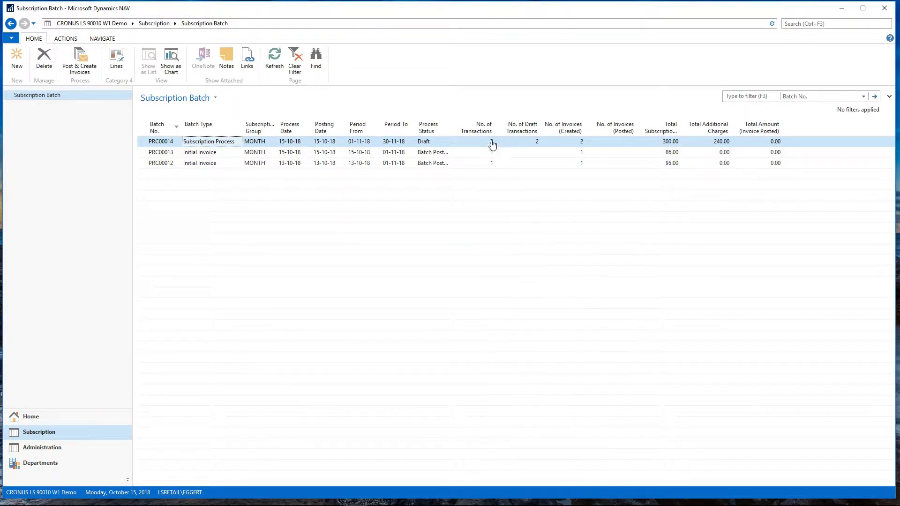
{"action": "left_click", "coordinate": [536, 144]}
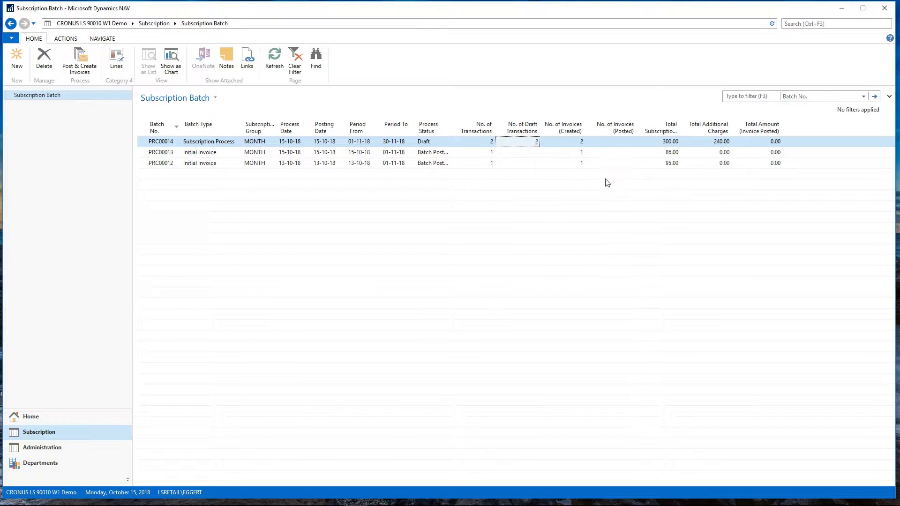
{"action": "left_click", "coordinate": [575, 143]}
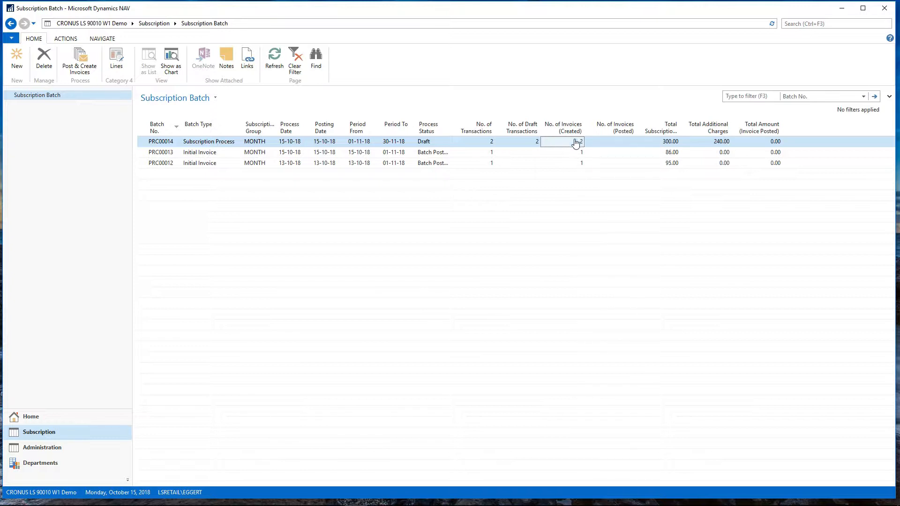
{"action": "left_click", "coordinate": [117, 59]}
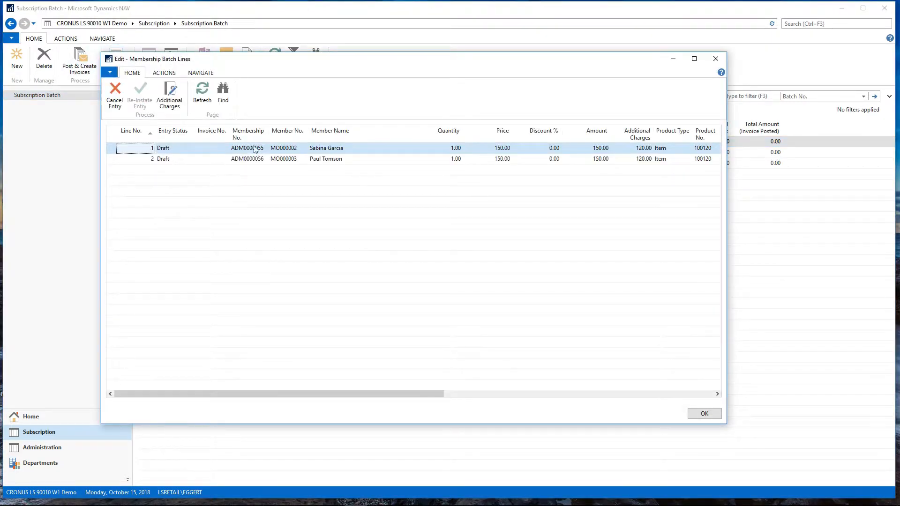
{"action": "left_click", "coordinate": [702, 413]}
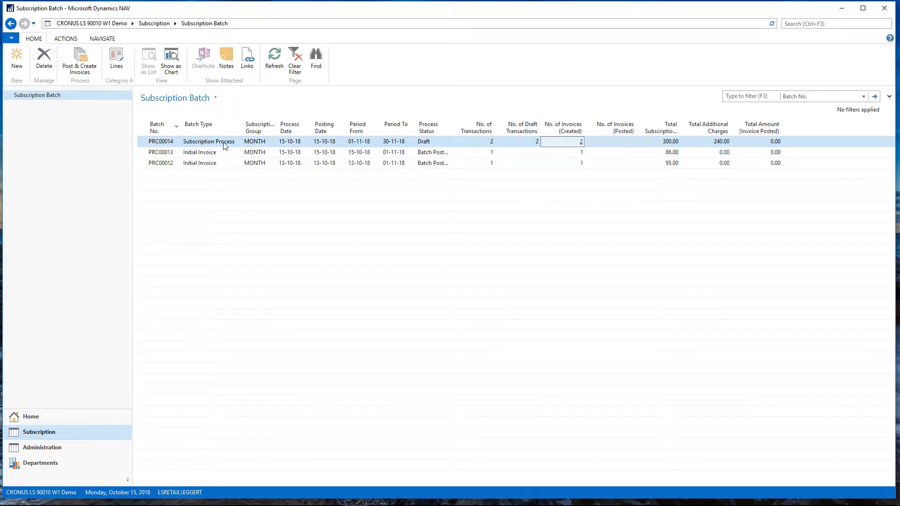
Step: Post the draft Subscription Process batch PRC00014 and create its invoices
{"action": "left_click", "coordinate": [81, 59]}
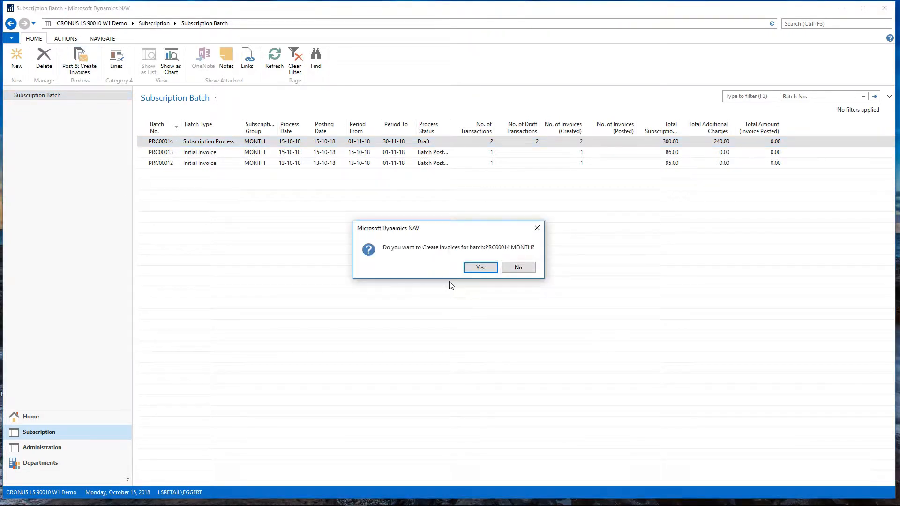
{"action": "left_click", "coordinate": [471, 269]}
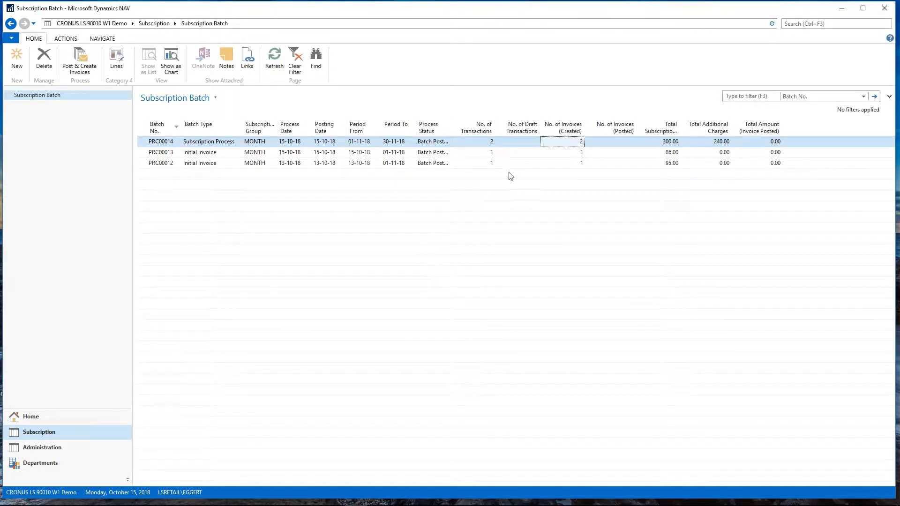
Step: Open the sales invoice linked to line 2 of the posted batch, review its subscription and additional charge lines, and close it
{"action": "left_click", "coordinate": [115, 59]}
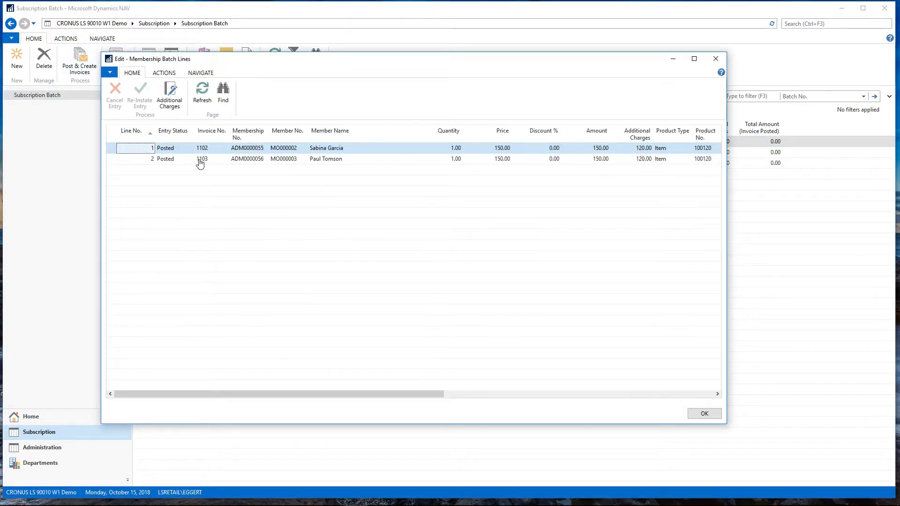
{"action": "left_click", "coordinate": [201, 160]}
{"action": "left_click", "coordinate": [202, 160]}
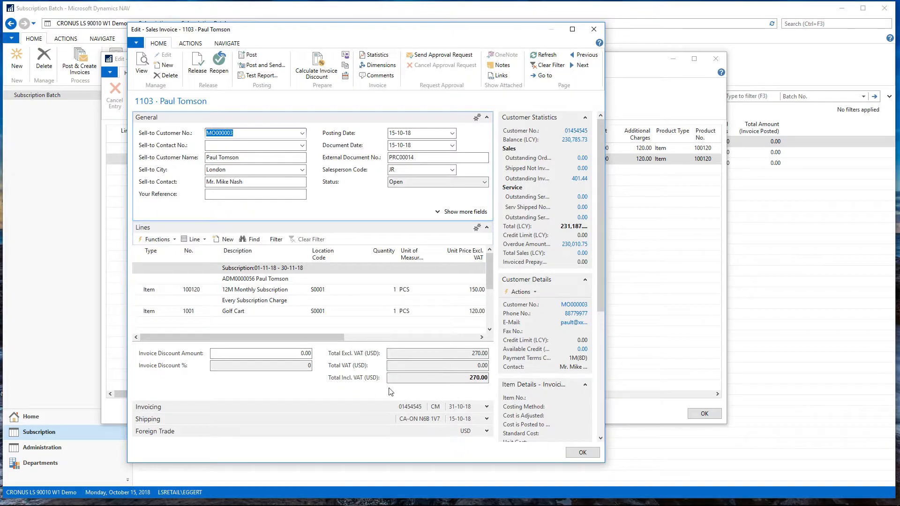
{"action": "left_click", "coordinate": [581, 453]}
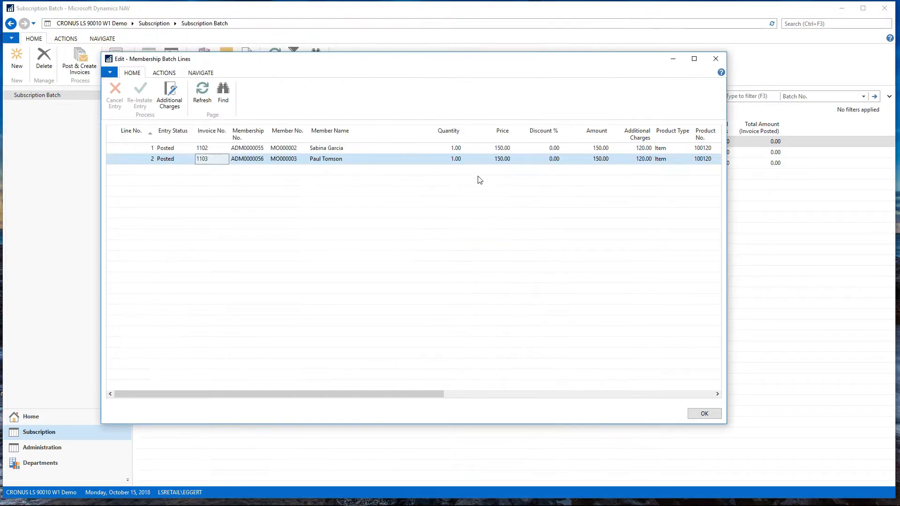
Step: Widen the Invoice Posted column in the batch lines and the Process Status column in the Subscription Batch list
{"action": "left_click_drag", "start_coordinate": [410, 395], "coordinate": [693, 412]}
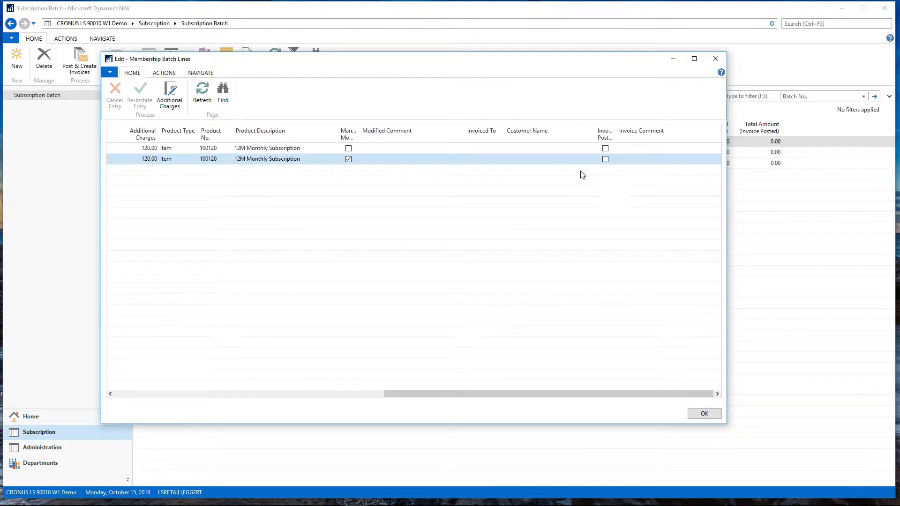
{"action": "left_click_drag", "start_coordinate": [615, 128], "coordinate": [626, 128]}
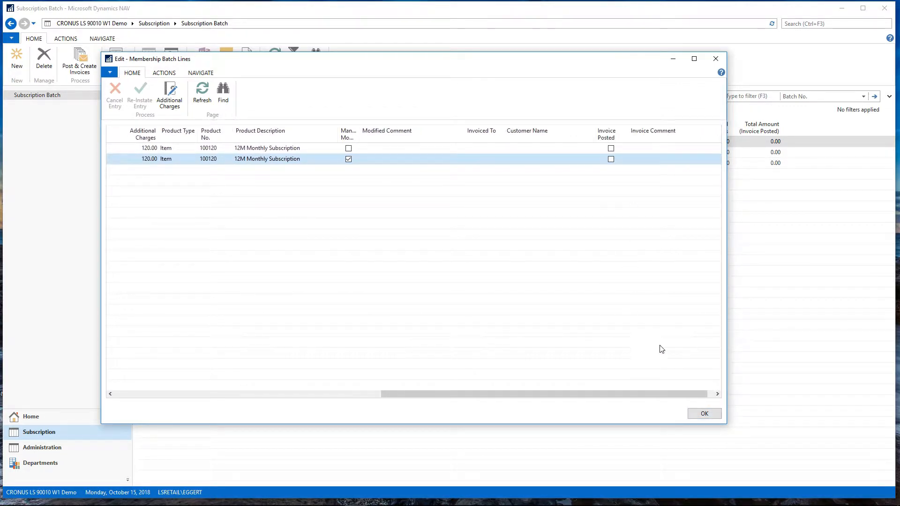
{"action": "left_click", "coordinate": [704, 413]}
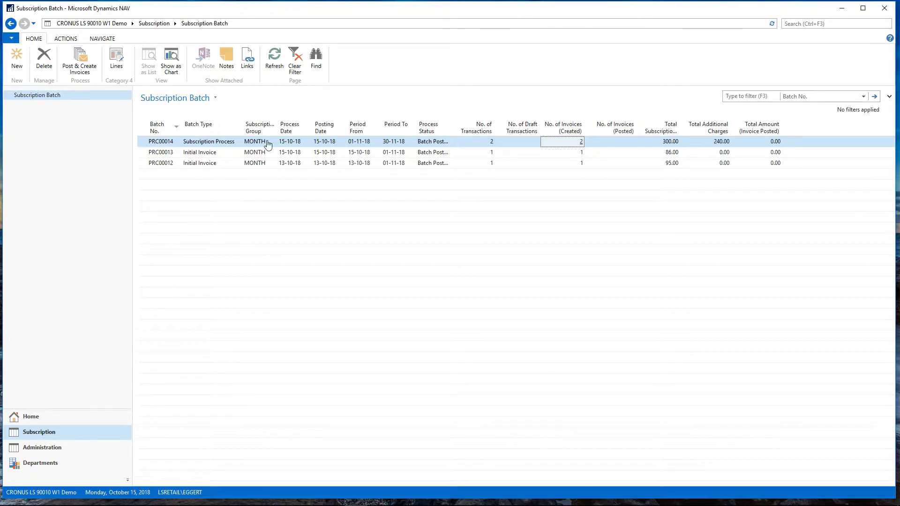
{"action": "left_click_drag", "start_coordinate": [456, 127], "coordinate": [463, 127]}
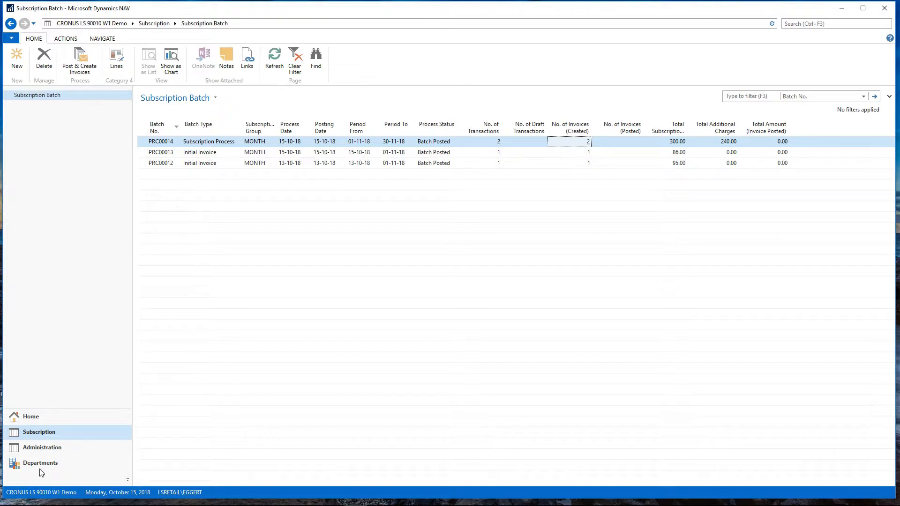
Step: Open the card of the membership issued 15-10-18, review its Membership Subscriptions entries, and close the entries
{"action": "left_click", "coordinate": [33, 417]}
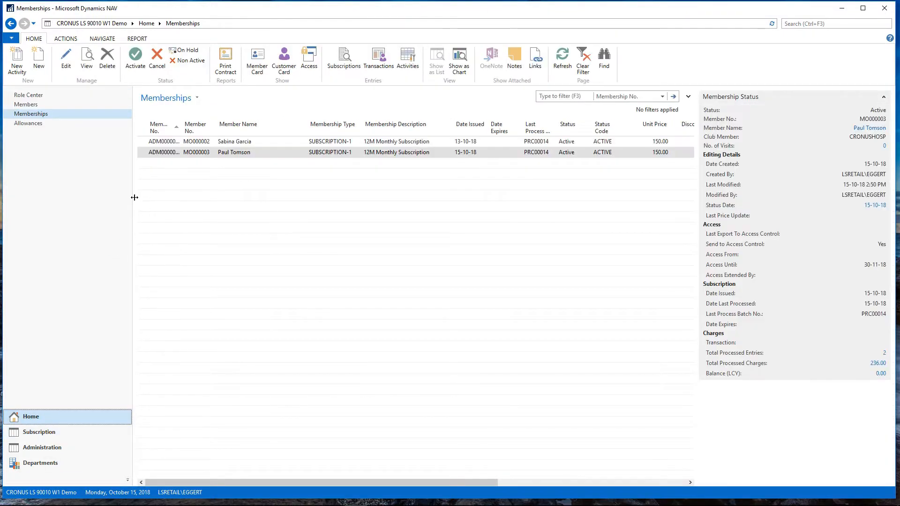
{"action": "left_click", "coordinate": [229, 155]}
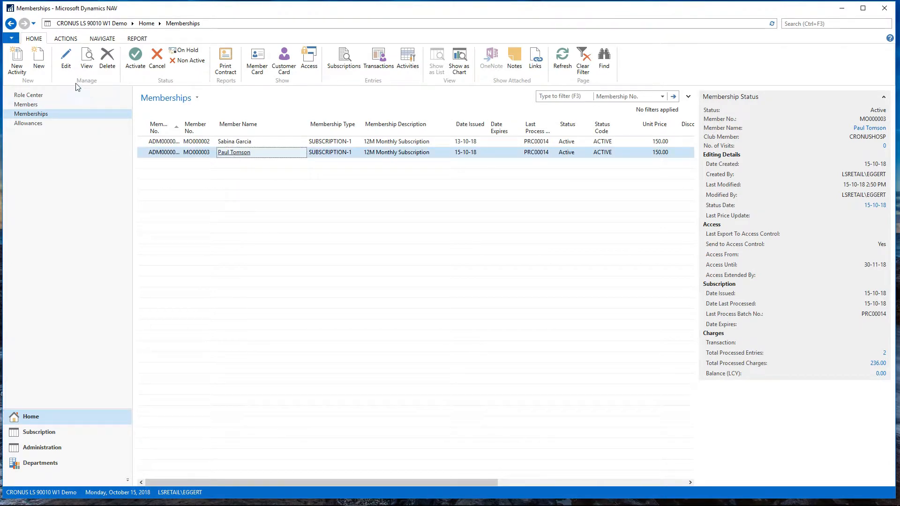
{"action": "left_click", "coordinate": [65, 59]}
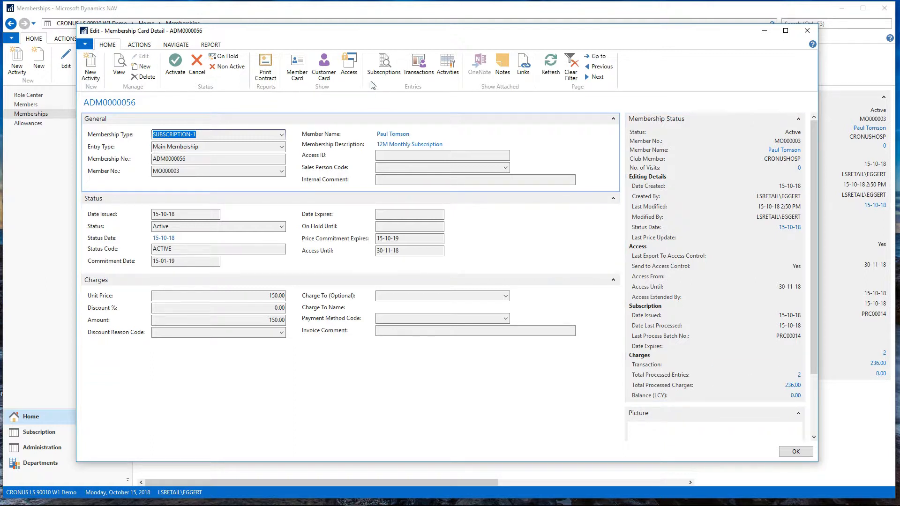
{"action": "left_click", "coordinate": [383, 65]}
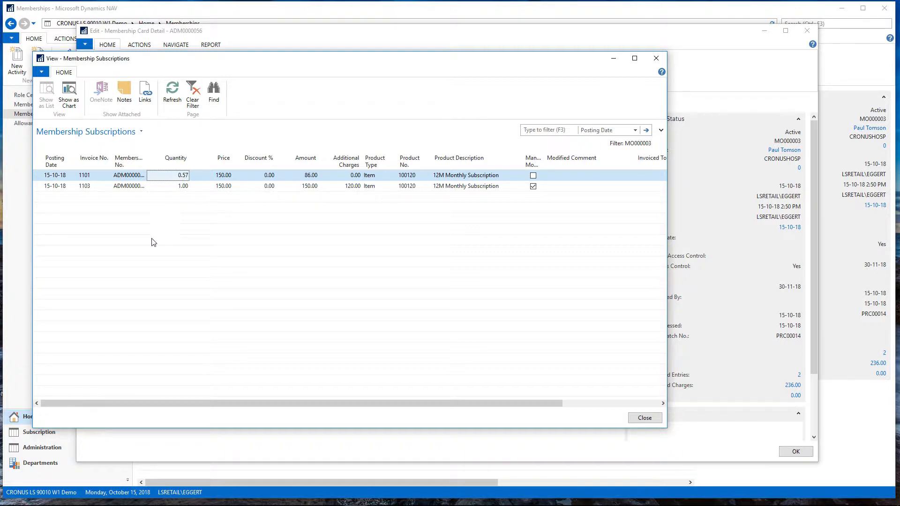
{"action": "left_click", "coordinate": [129, 187]}
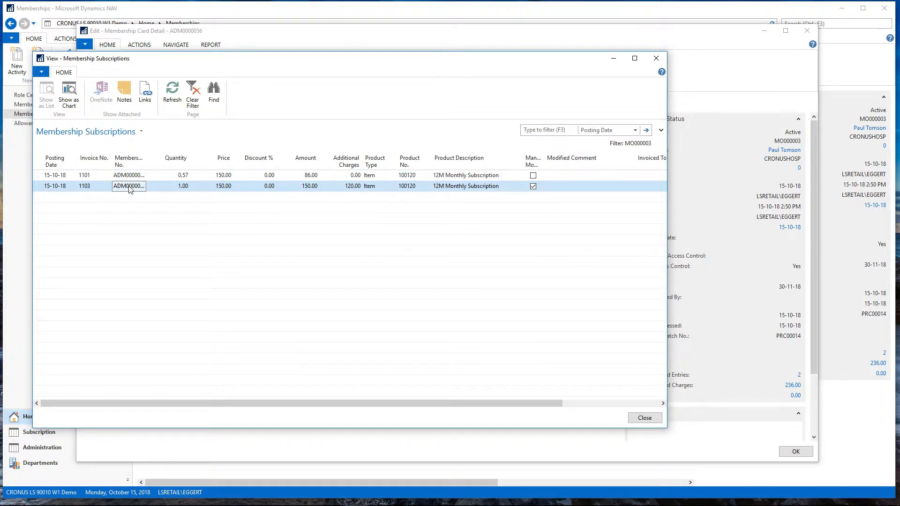
{"action": "left_click", "coordinate": [643, 418]}
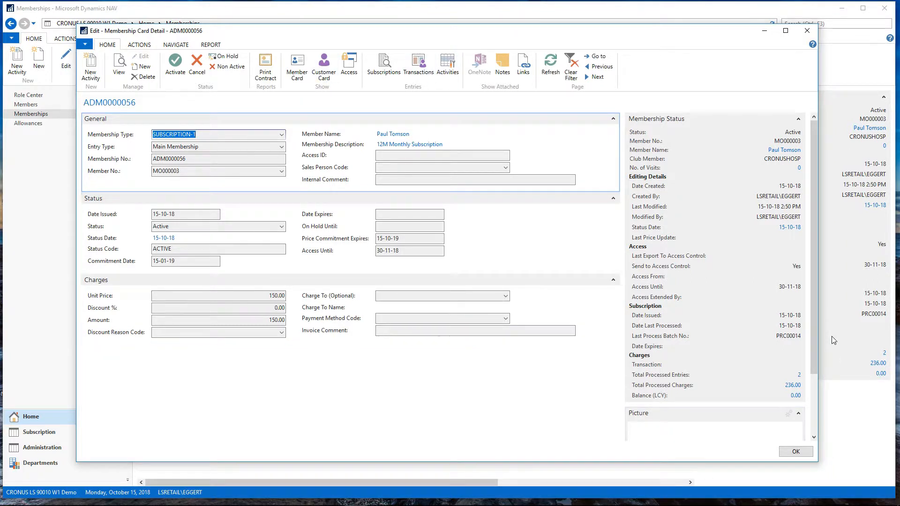
Step: Review the subscription and charge totals in the card's Membership Status details, and close the card
{"action": "scroll", "coordinate": [809, 374], "scroll_direction": "down", "scroll_amount": 3}
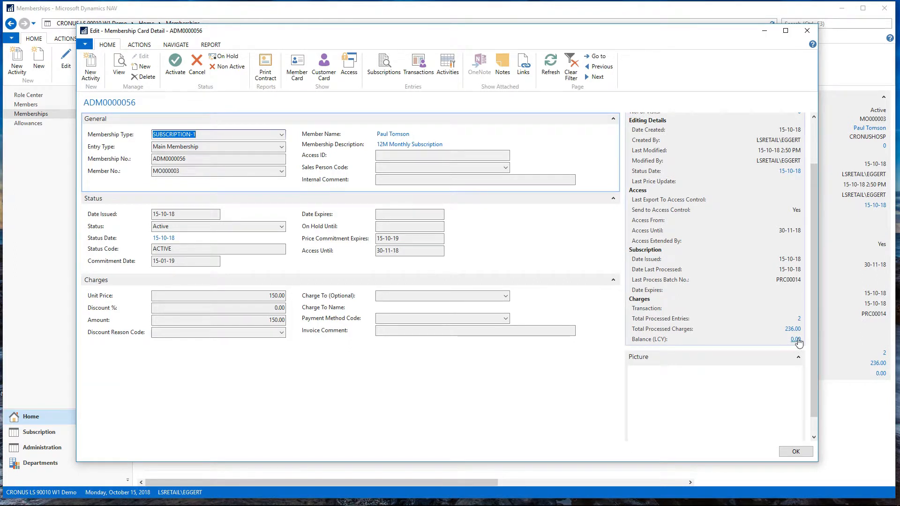
{"action": "scroll", "coordinate": [815, 329], "scroll_direction": "up", "scroll_amount": 1}
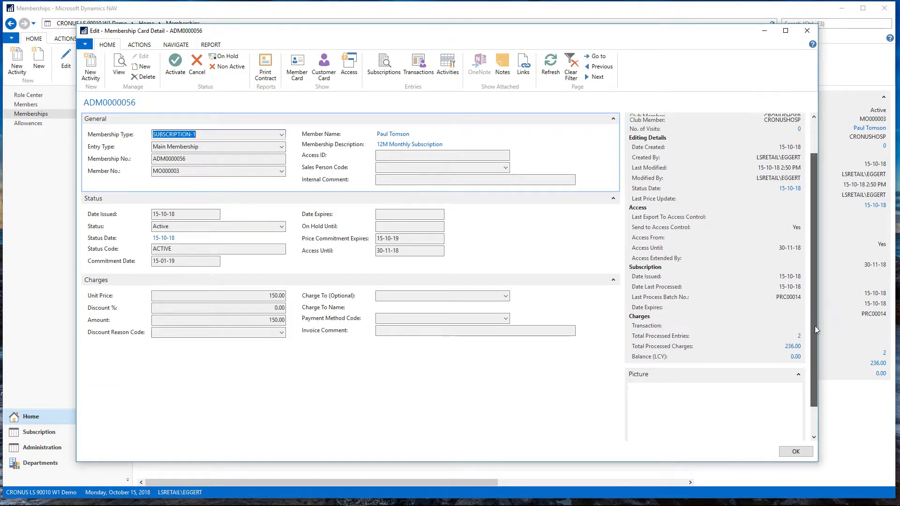
{"action": "scroll", "coordinate": [814, 330], "scroll_direction": "up", "scroll_amount": 1}
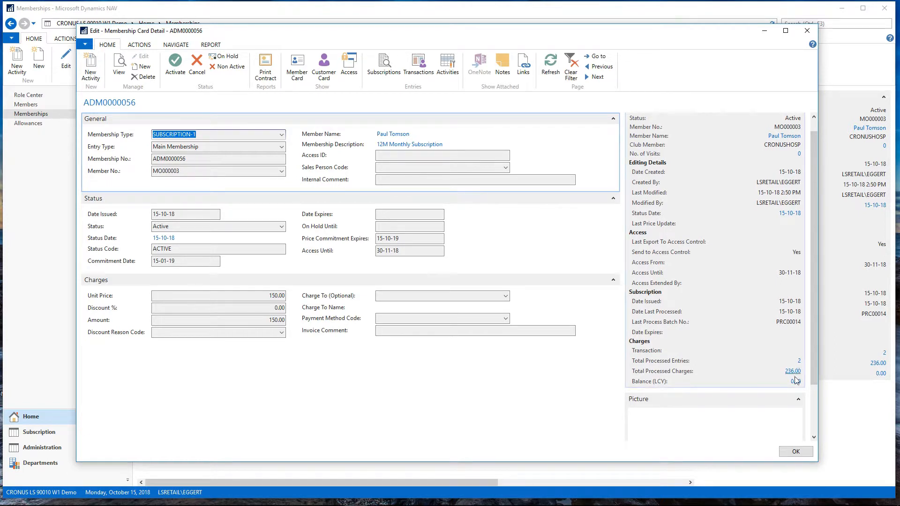
{"action": "left_click", "coordinate": [796, 452]}
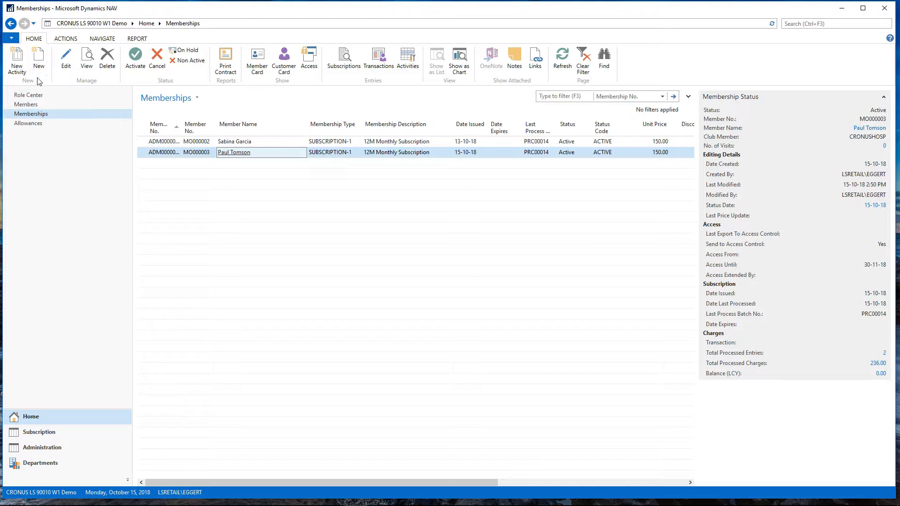
Step: Create a new membership with the type 3MONTH, 3 Month Membership (Pre-paid)
{"action": "left_click", "coordinate": [40, 59]}
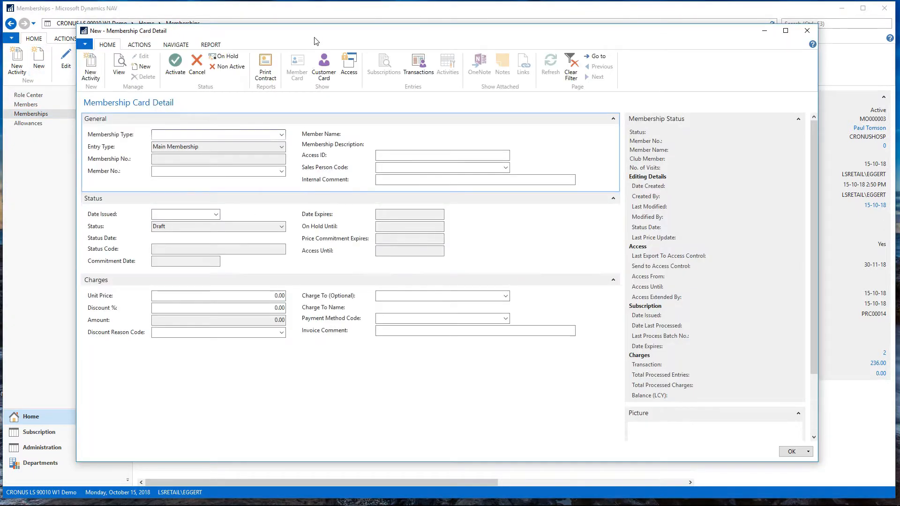
{"action": "left_click", "coordinate": [282, 135]}
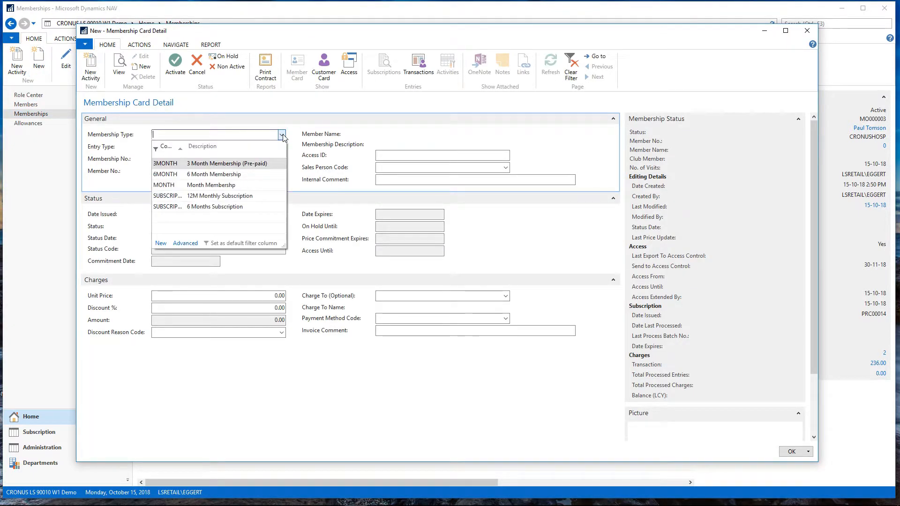
{"action": "key", "text": "Down"}
{"action": "key", "text": "Down"}
{"action": "key", "text": "Up"}
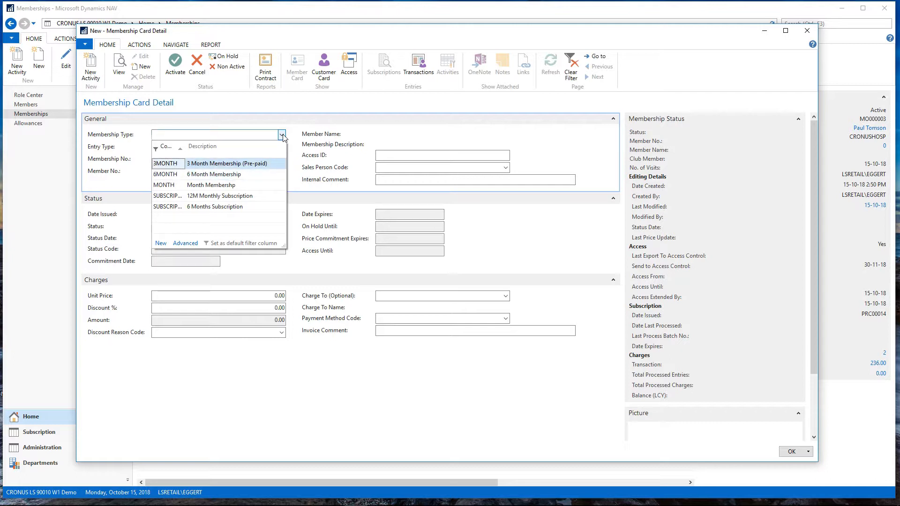
{"action": "key", "text": "Return"}
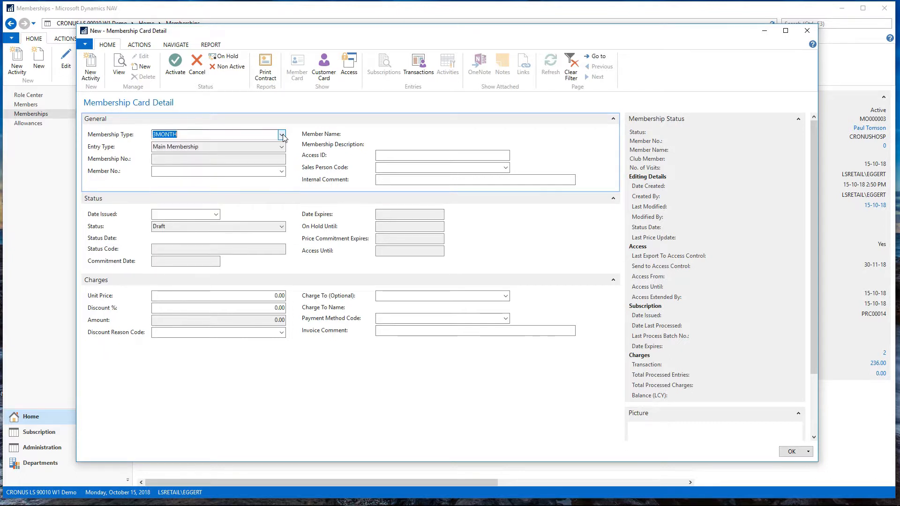
{"action": "left_click", "coordinate": [195, 159]}
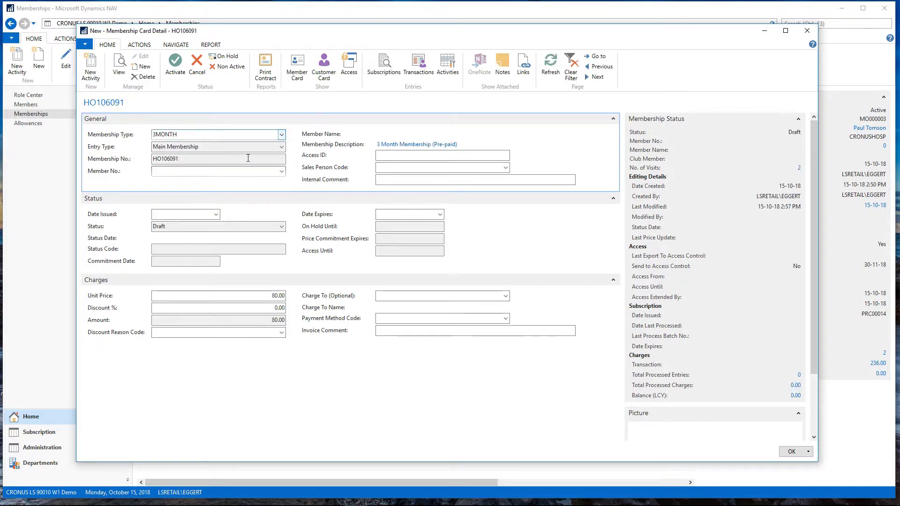
{"action": "double_click", "coordinate": [195, 160]}
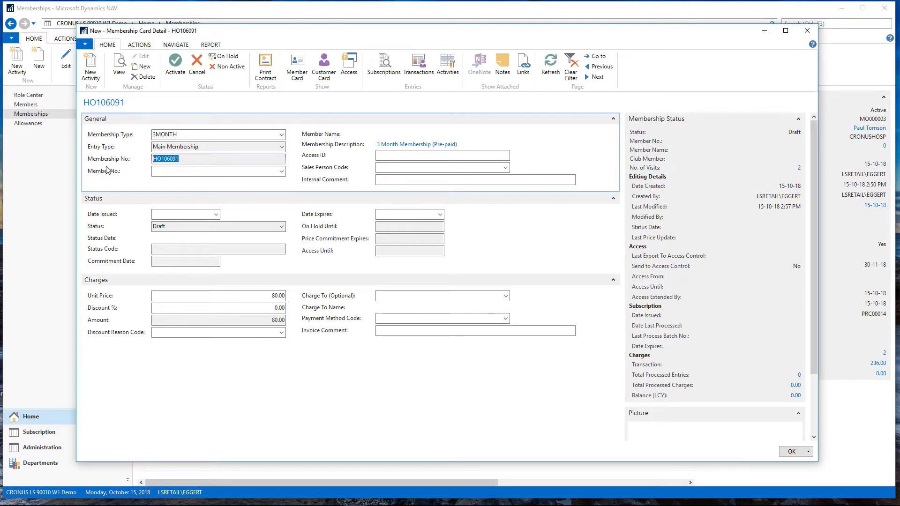
Step: Assign the seventh listed member to the new 3MONTH membership
{"action": "left_click", "coordinate": [281, 171]}
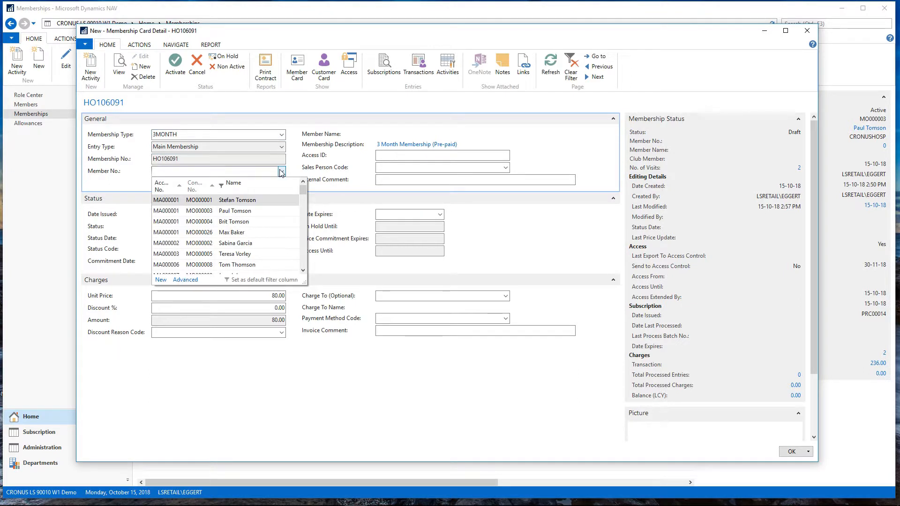
{"action": "key", "text": "Down"}
{"action": "key", "text": "Down"}
{"action": "key", "text": "Down"}
{"action": "key", "text": "Down"}
{"action": "key", "text": "Down"}
{"action": "key", "text": "Down"}
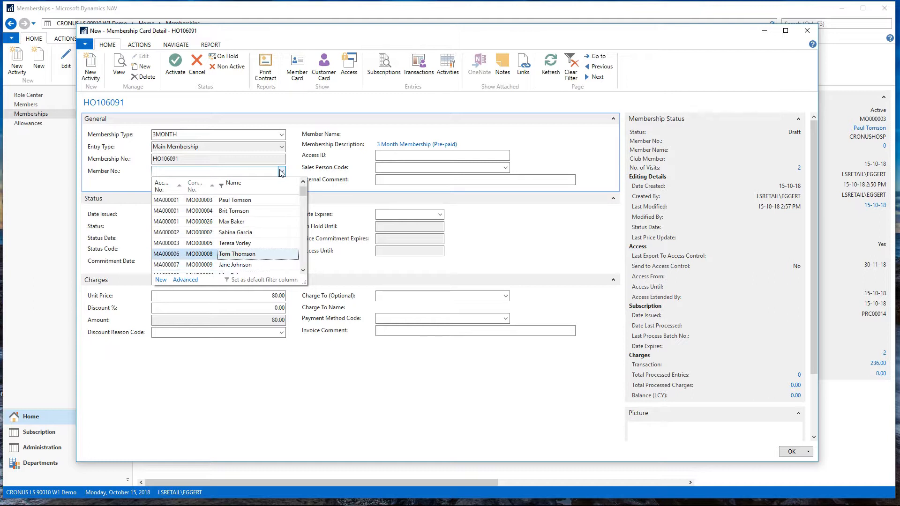
{"action": "key", "text": "Return"}
{"action": "key", "text": "Return"}
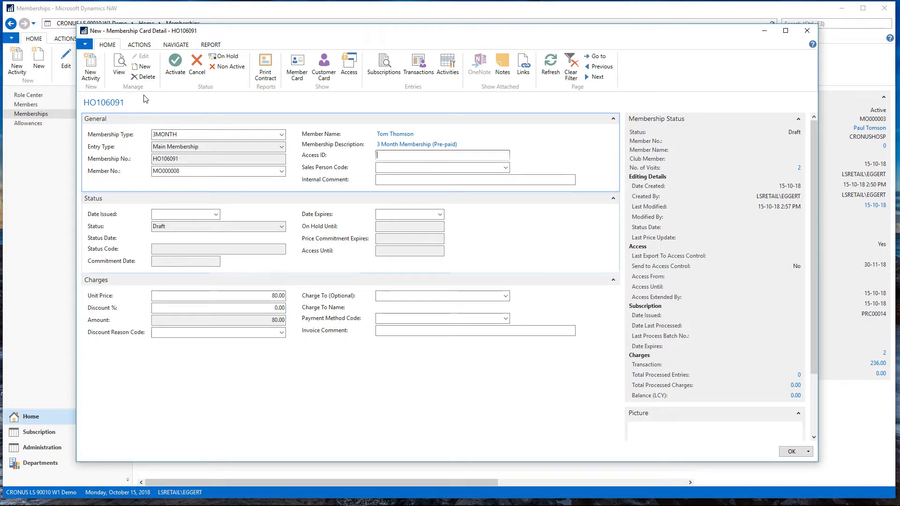
Step: Try to activate the draft pre-paid membership directly from its card
{"action": "left_click", "coordinate": [176, 65]}
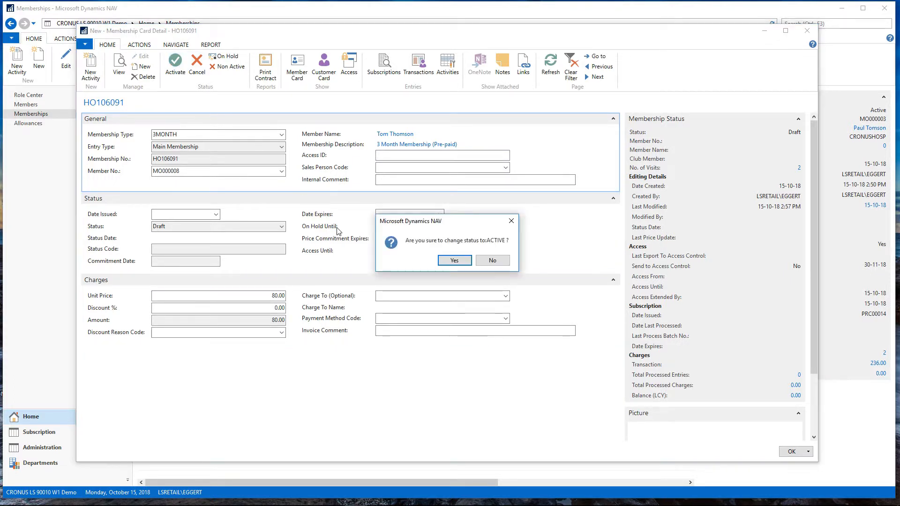
{"action": "left_click", "coordinate": [457, 262]}
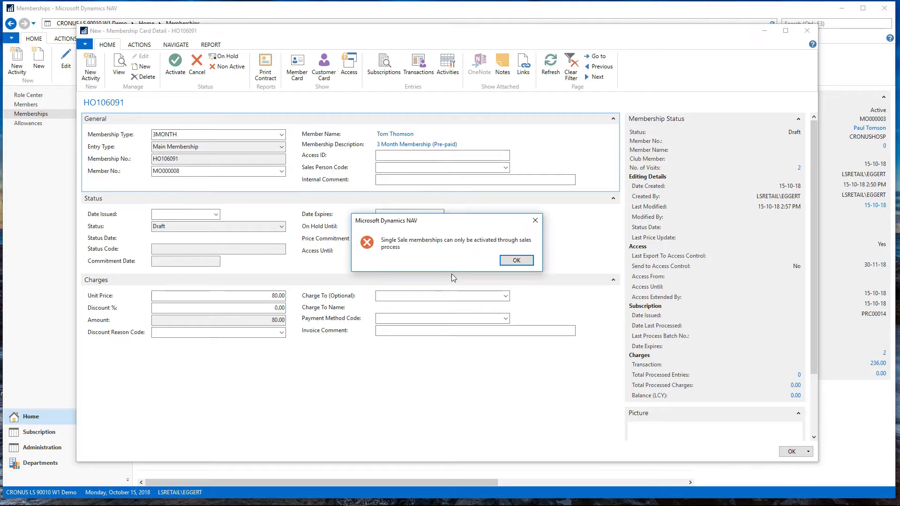
{"action": "left_click", "coordinate": [515, 261]}
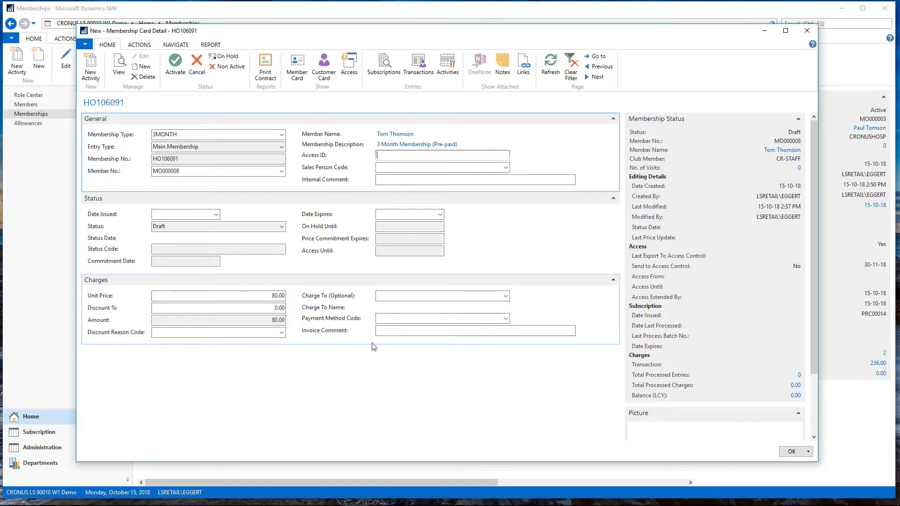
Step: Set the membership's optional Charge To customer to The Cannon Group PLC
{"action": "left_click", "coordinate": [505, 296]}
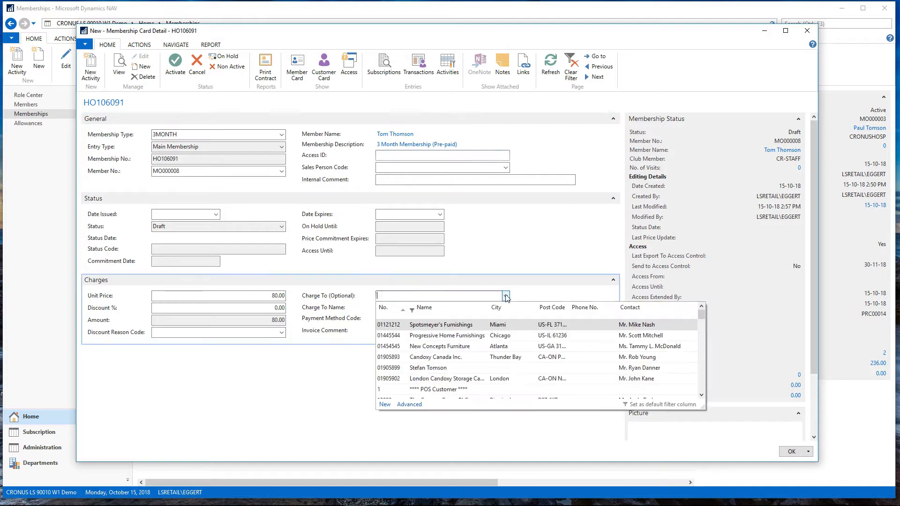
{"action": "key", "text": "Down"}
{"action": "key", "text": "Down"}
{"action": "key", "text": "Down"}
{"action": "key", "text": "Down"}
{"action": "key", "text": "Down"}
{"action": "key", "text": "Down"}
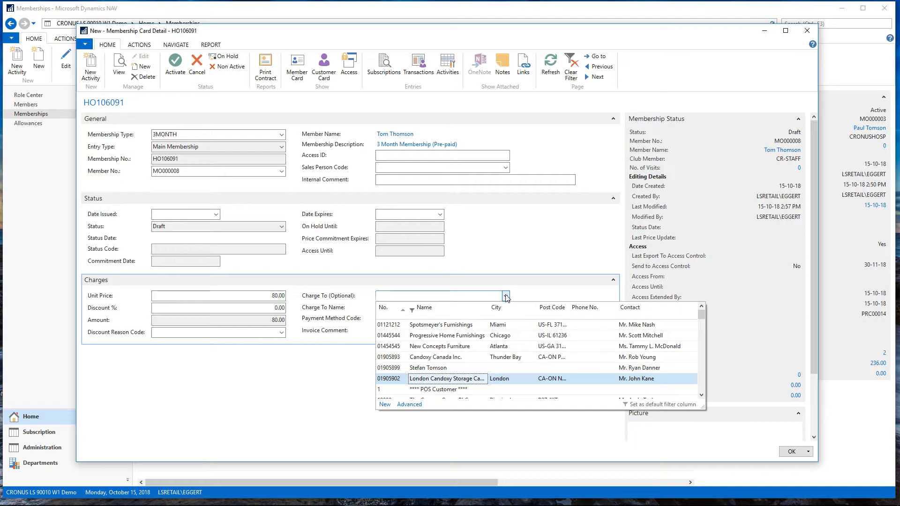
{"action": "key", "text": "Down"}
{"action": "key", "text": "Down"}
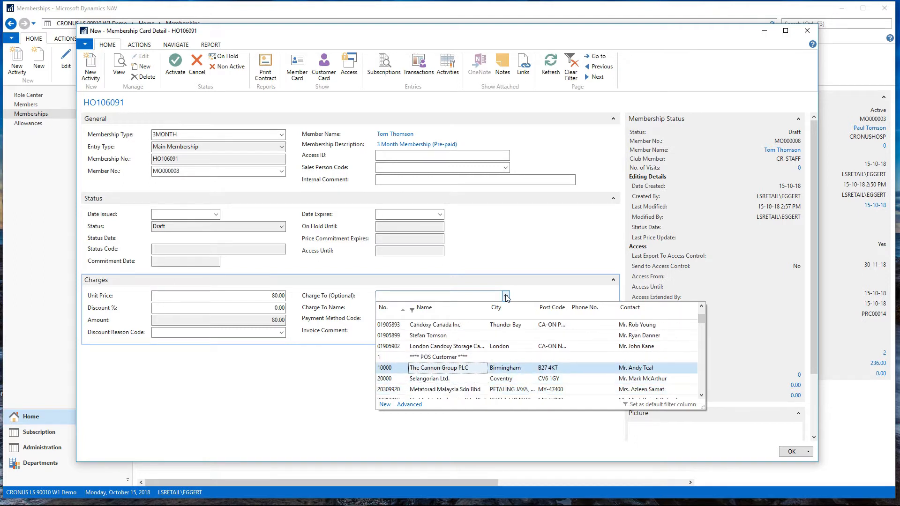
{"action": "key", "text": "Return"}
{"action": "key", "text": "Tab"}
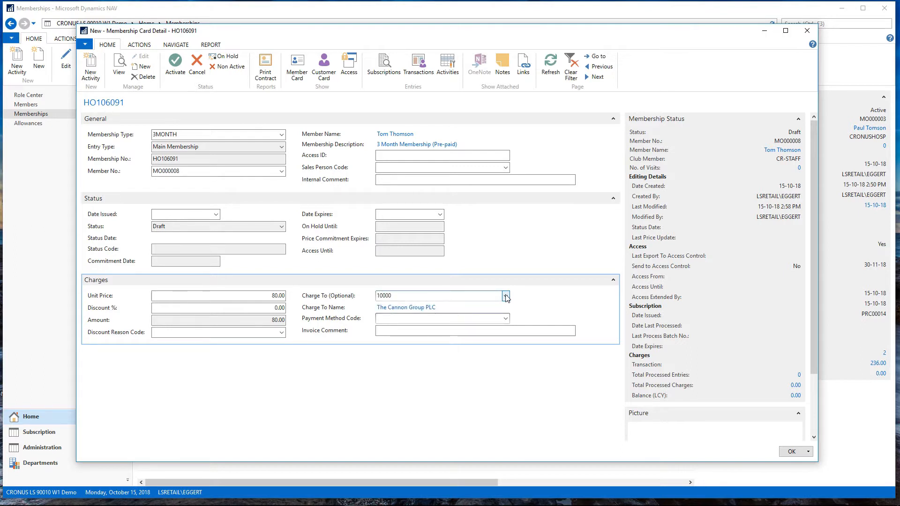
Step: Enter "More informatoin on the invoice" as the membership's invoice comment
{"action": "left_click", "coordinate": [430, 330]}
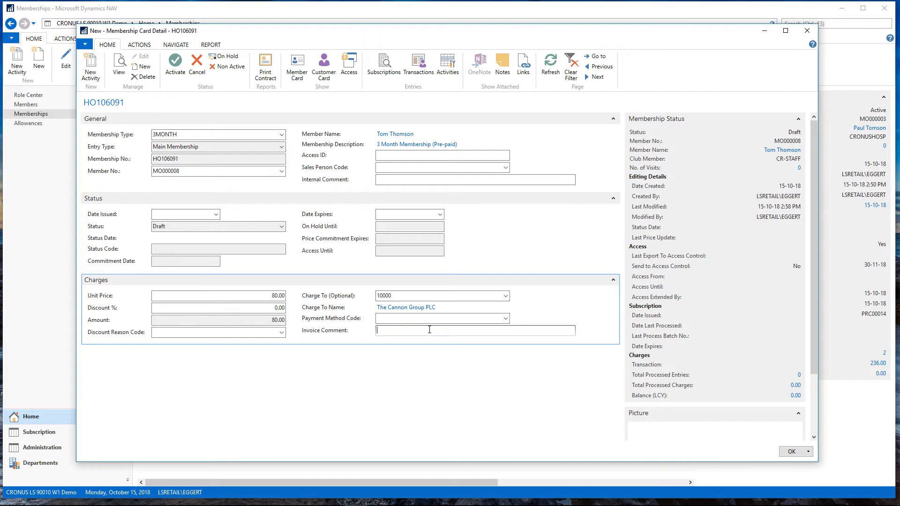
{"action": "type", "text": "More informatoin on the invoice"}
{"action": "left_click", "coordinate": [394, 295]}
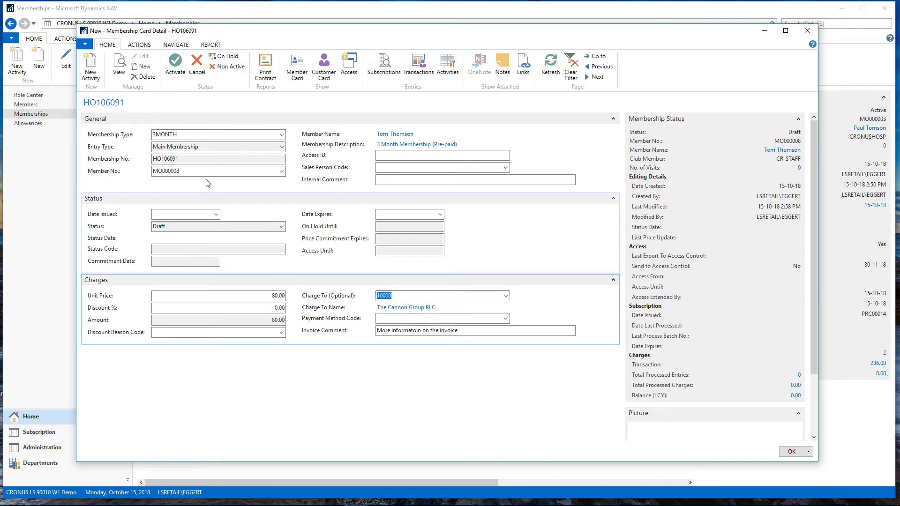
Step: Create a sales invoice for the draft 3MONTH membership
{"action": "left_click", "coordinate": [139, 45]}
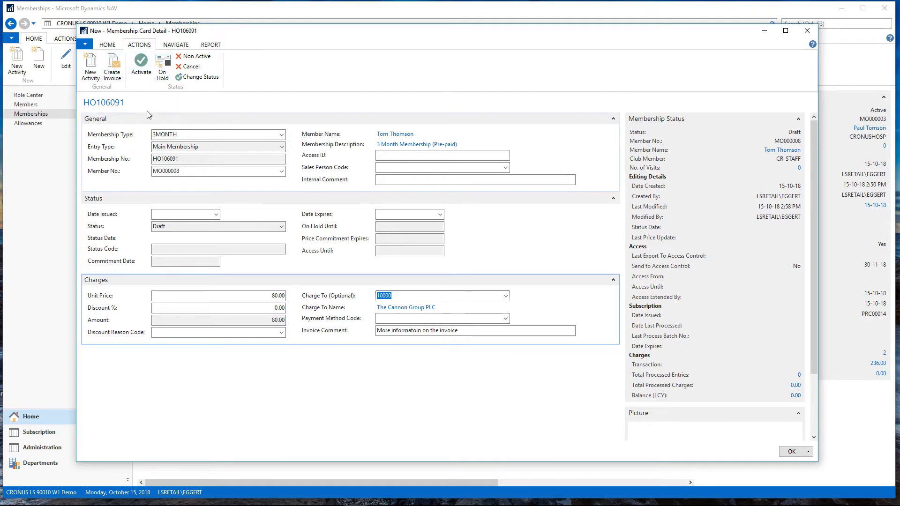
{"action": "left_click", "coordinate": [112, 68]}
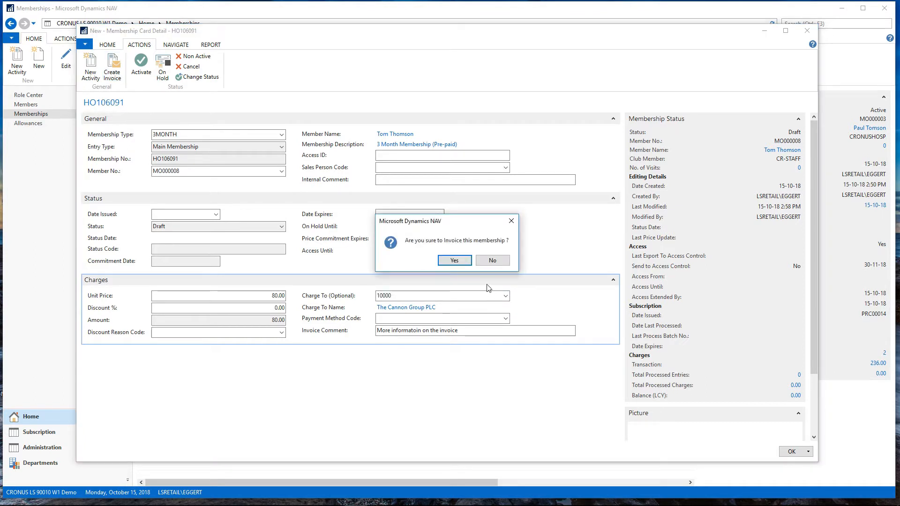
{"action": "left_click", "coordinate": [455, 261]}
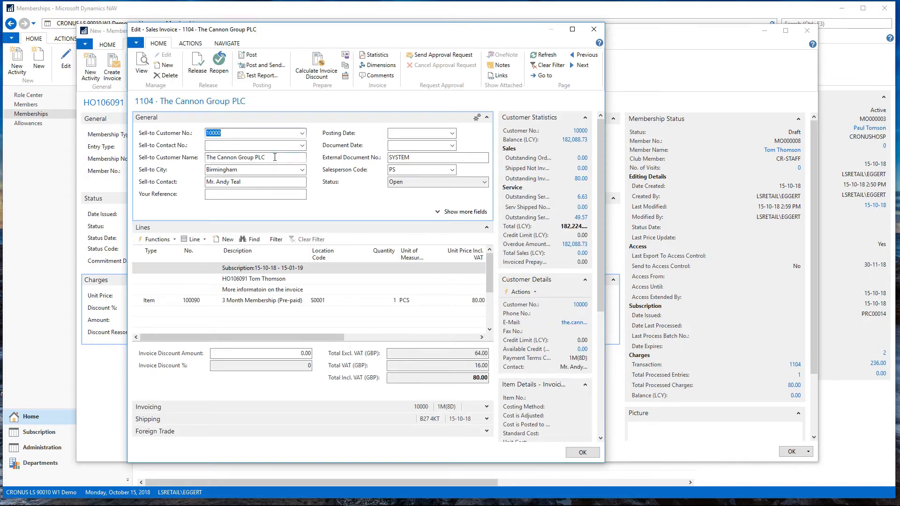
Step: Review the new sales invoice's customer and lines, recheck it through the membership's linked transaction, and close it
{"action": "left_click_drag", "start_coordinate": [267, 158], "coordinate": [219, 159]}
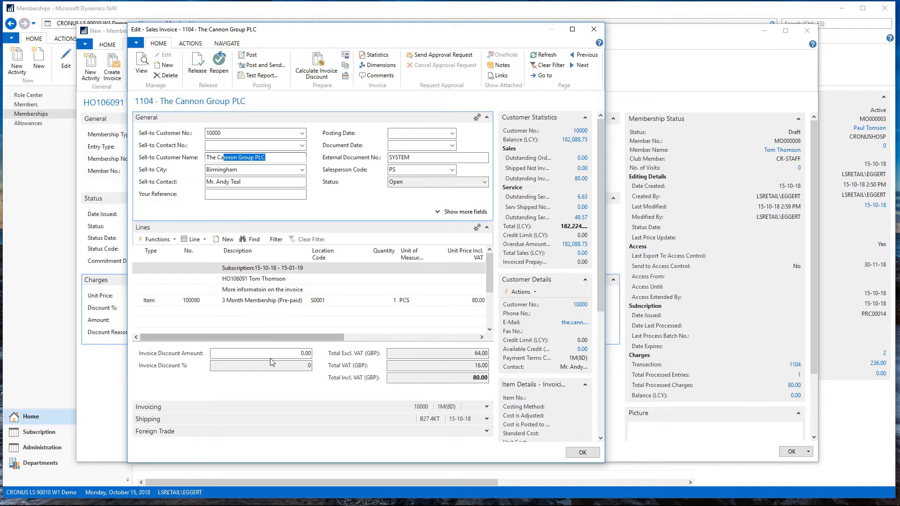
{"action": "left_click", "coordinate": [582, 452]}
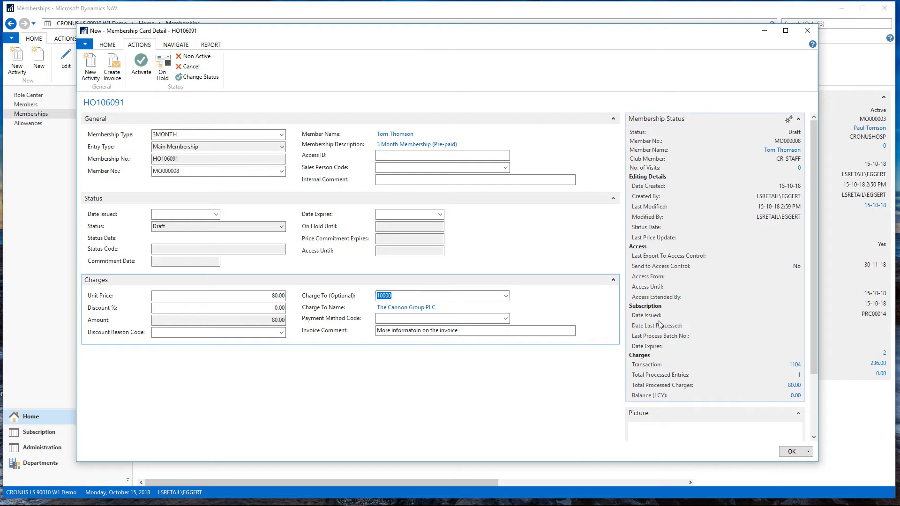
{"action": "left_click", "coordinate": [795, 365]}
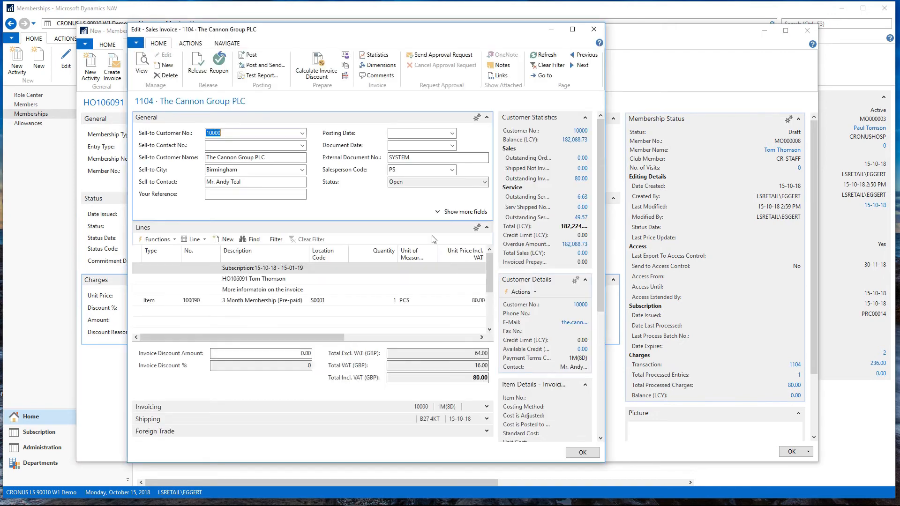
{"action": "left_click", "coordinate": [582, 453]}
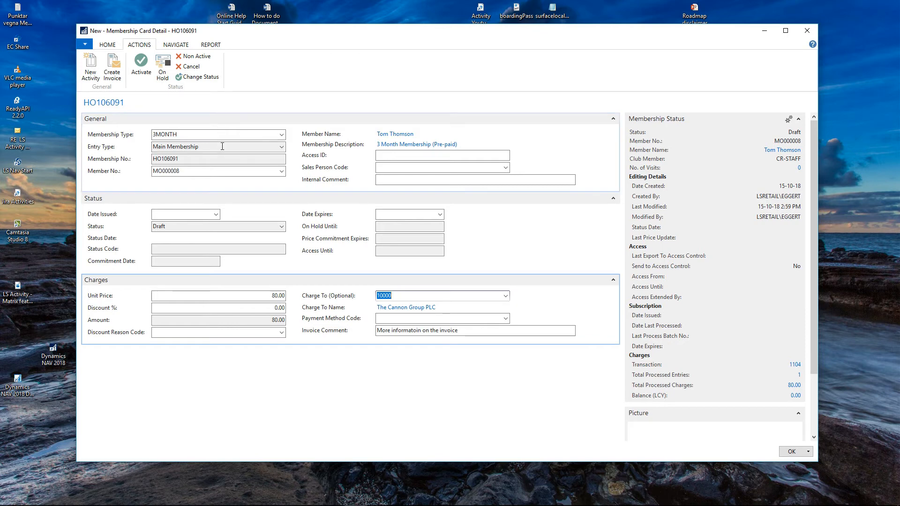
Step: Activate the draft 3MONTH membership and close the generated welcome e-mail without sending or saving it
{"action": "left_click", "coordinate": [141, 64]}
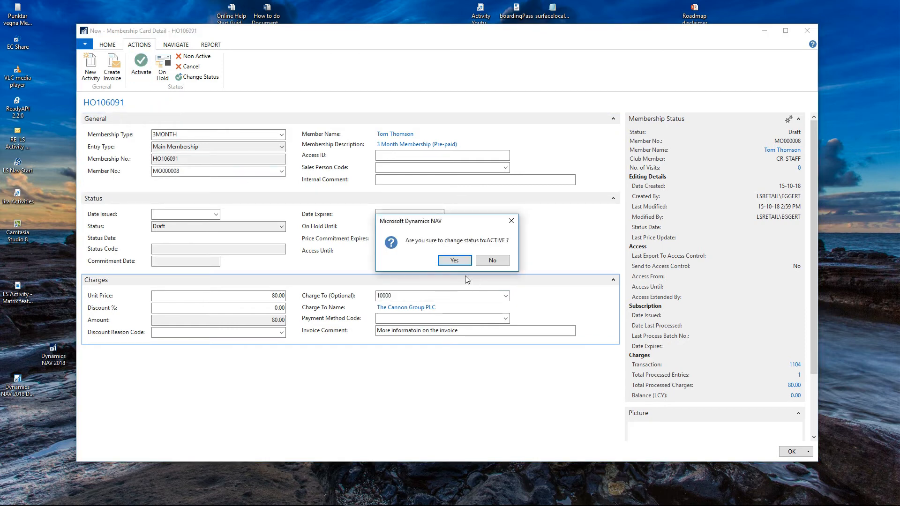
{"action": "left_click", "coordinate": [456, 262]}
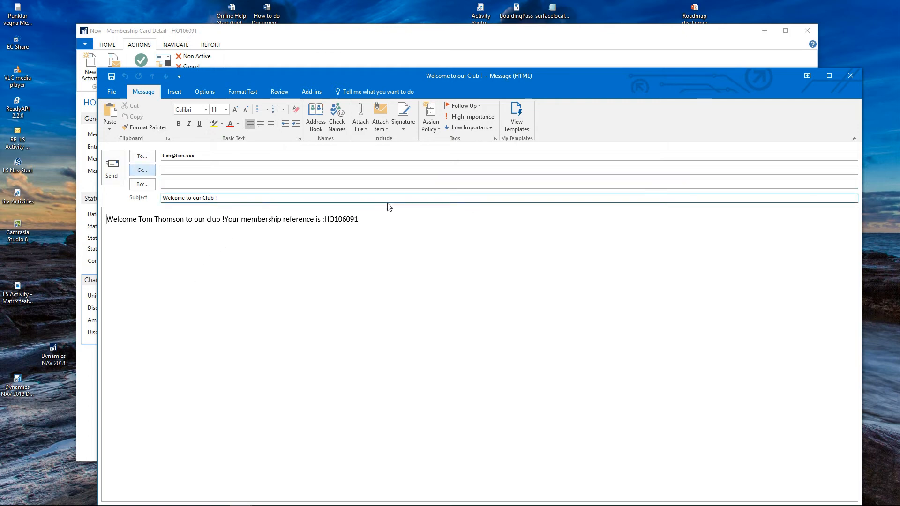
{"action": "left_click", "coordinate": [849, 81]}
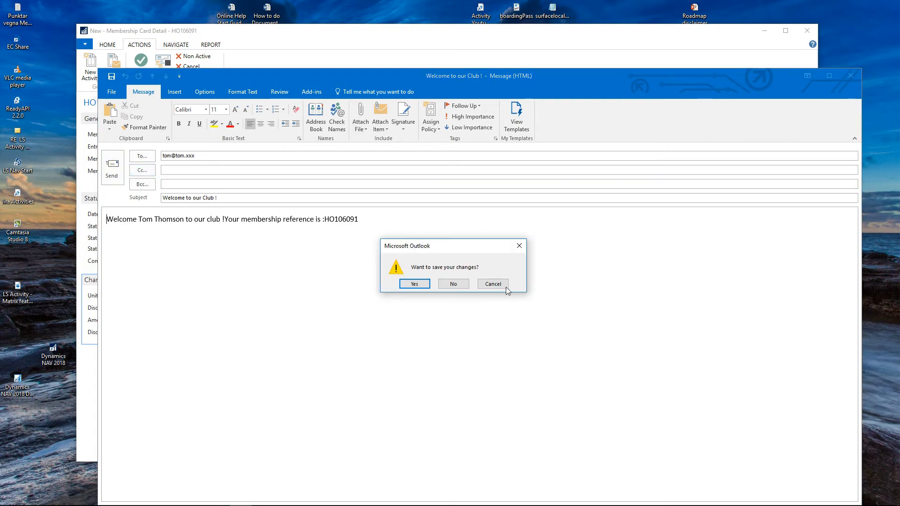
{"action": "left_click", "coordinate": [455, 284]}
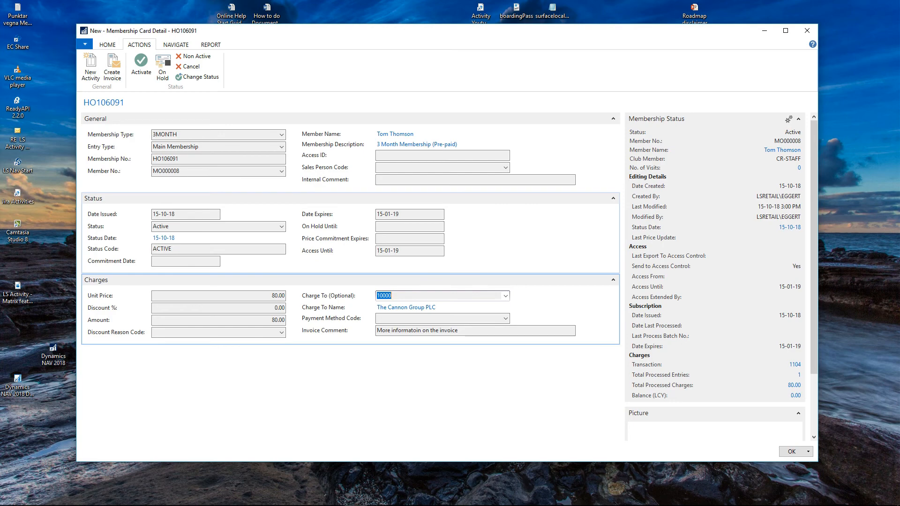
Step: Return to the memberships list and select the 3MONTH pre-paid membership to check its status details
{"action": "left_click_drag", "start_coordinate": [0, 52], "coordinate": [472, 42]}
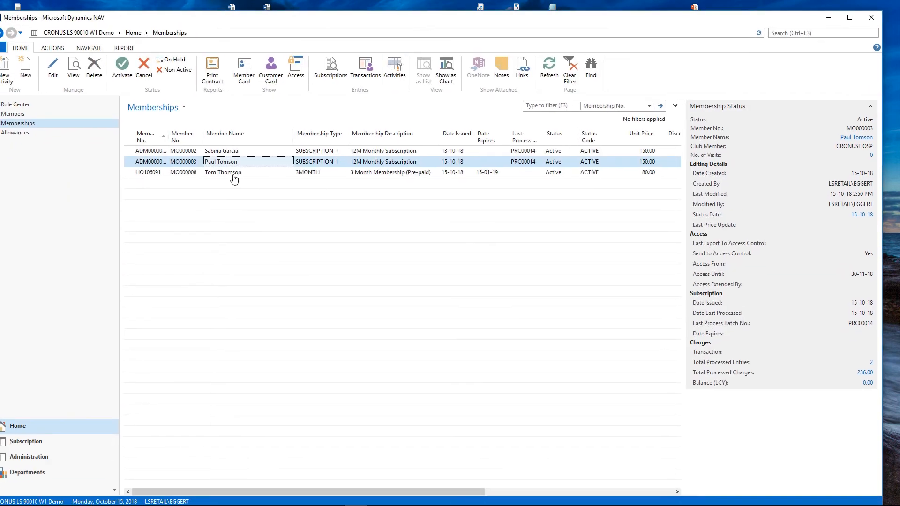
{"action": "left_click", "coordinate": [234, 174]}
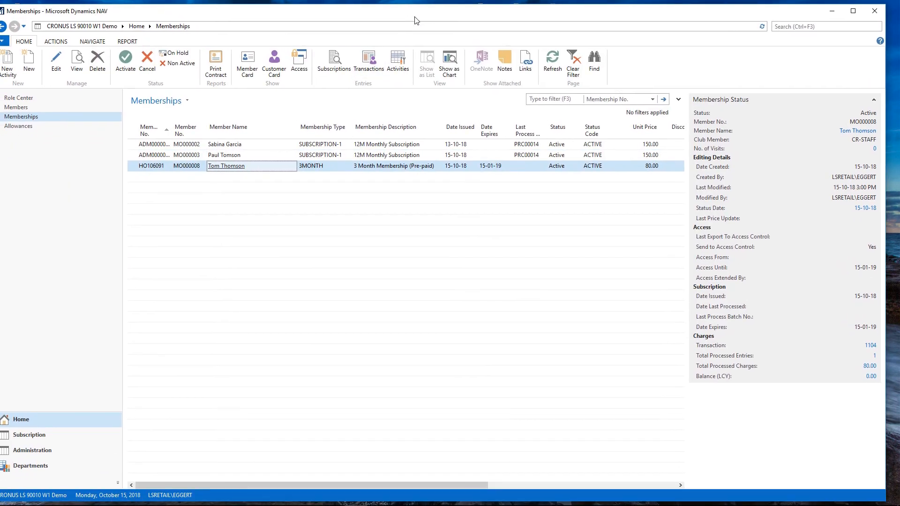